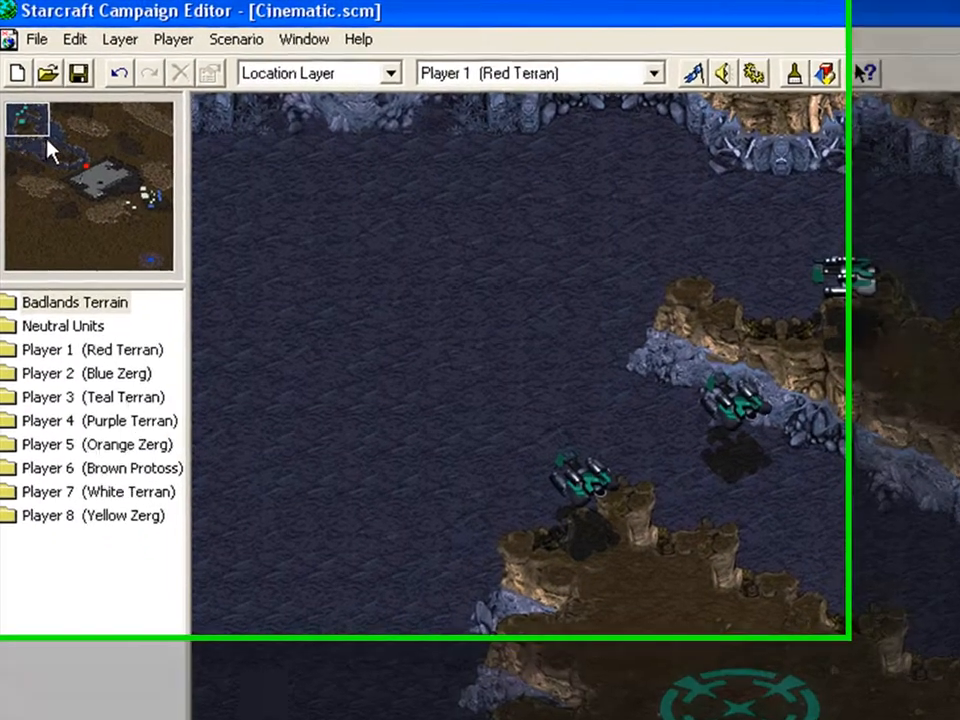
# Draw a location on the location layer around the three teal dropships near the map's northwest corner
pyautogui.click(33, 105)
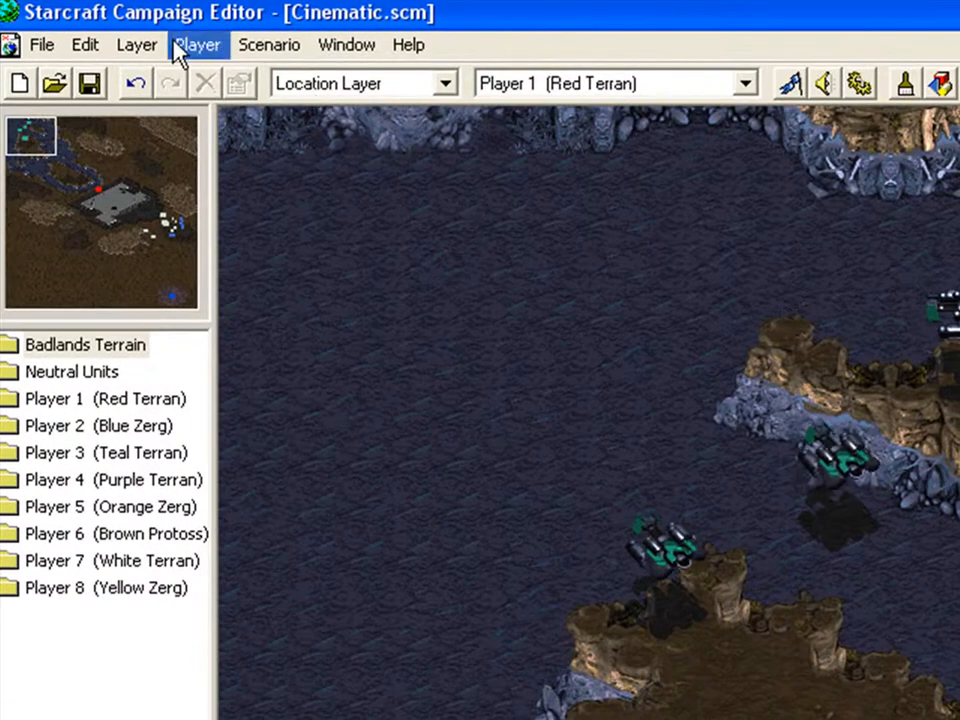
pyautogui.click(140, 45)
pyautogui.click(160, 152)
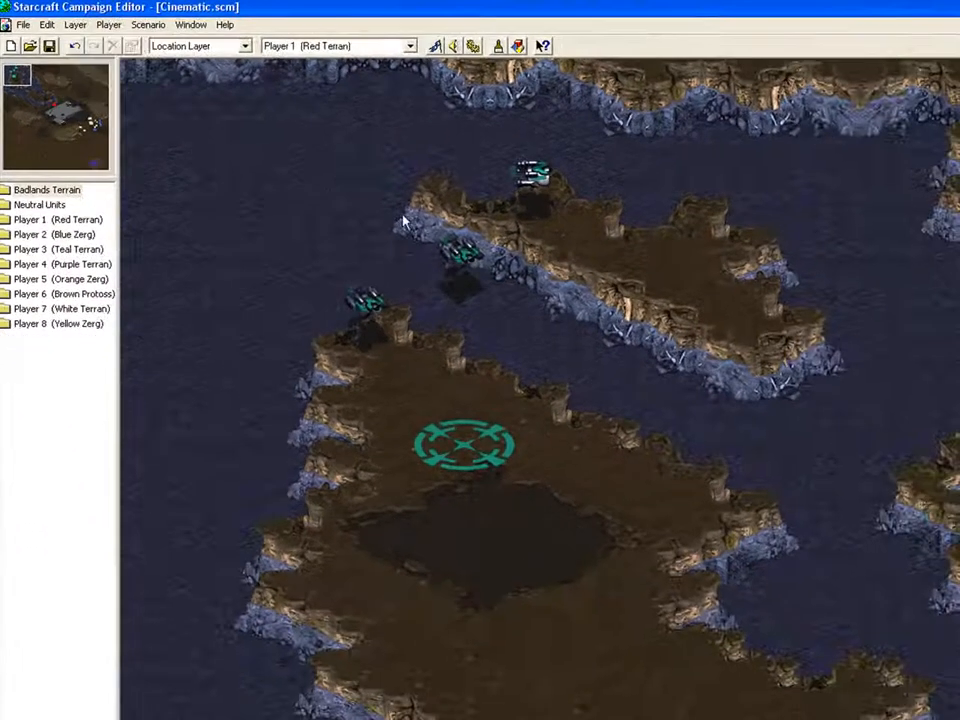
pyautogui.moveTo(556, 255); pyautogui.dragTo(959, 617)
# Name the new location around the dropships Start, keeping it applied to all elevations
pyautogui.click(555, 319)
pyautogui.rightClick(555, 319)
pyautogui.click(618, 420)
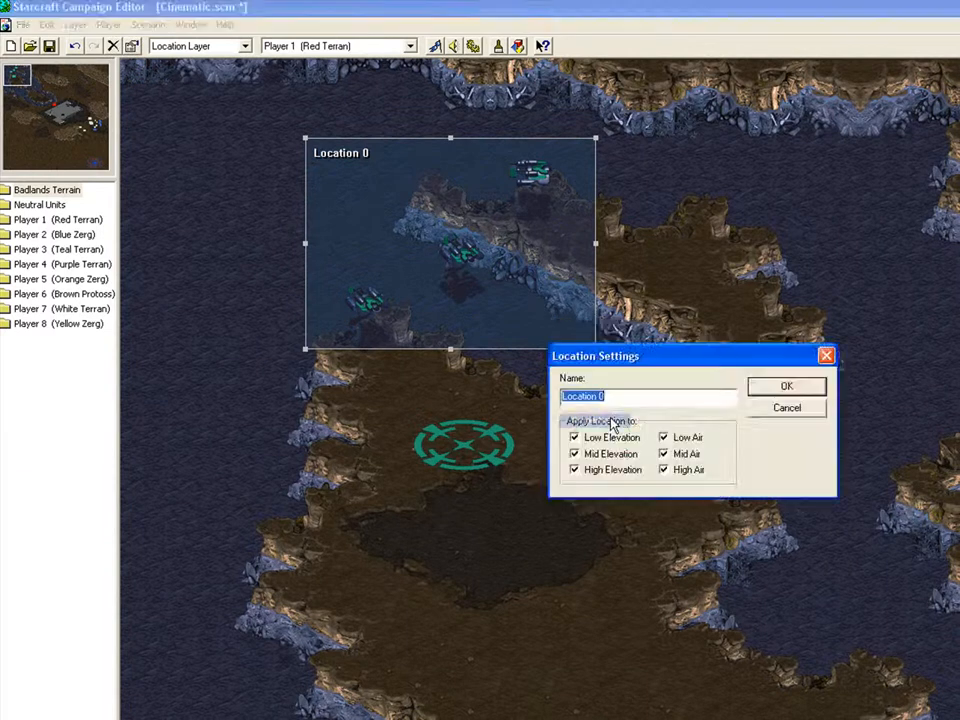
pyautogui.press('BackSpace')
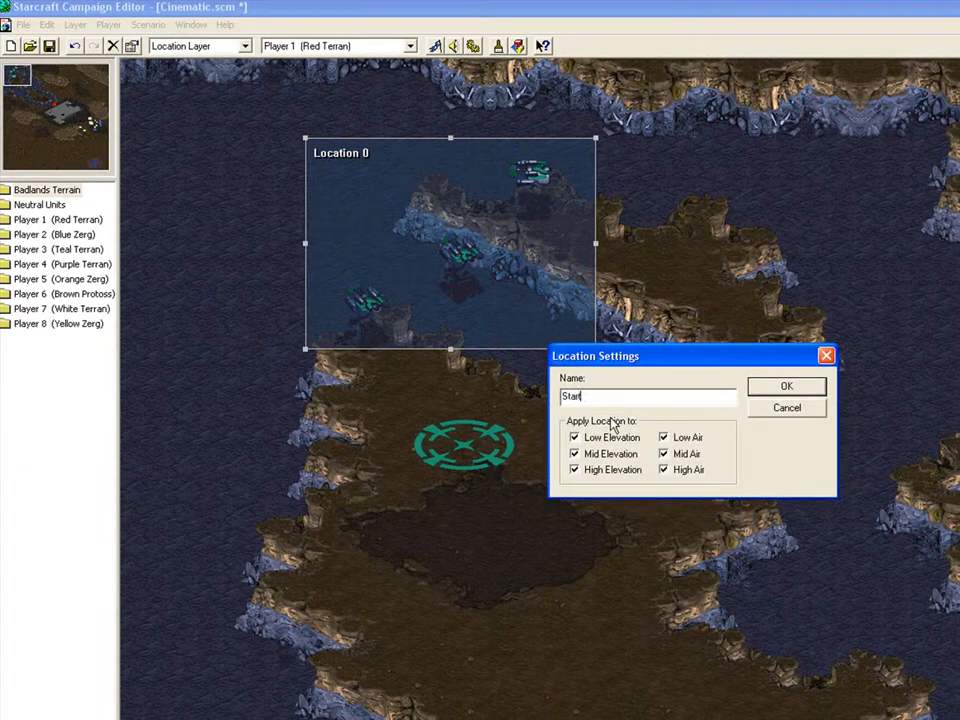
pyautogui.write('Start')
pyautogui.press('Return')
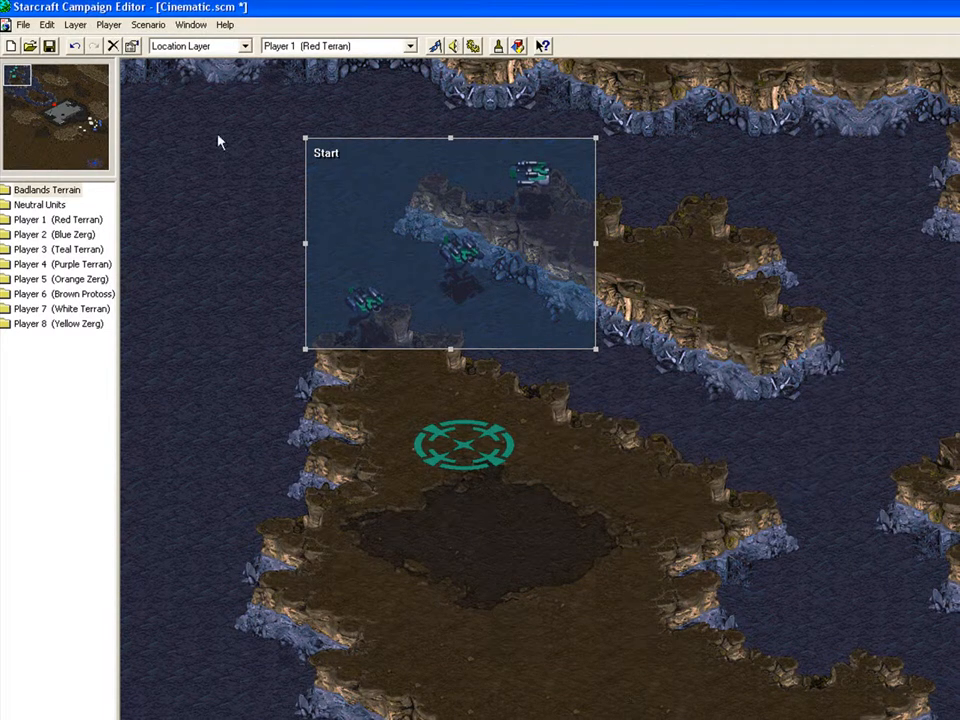
# Draw a location in the middle of the grey platform at the map's centre and name it Landing
pyautogui.click(86, 116)
pyautogui.moveTo(394, 332); pyautogui.dragTo(579, 462)
pyautogui.rightClick(531, 416)
pyautogui.click(574, 515)
pyautogui.press('BackSpace')
pyautogui.write('Landing')
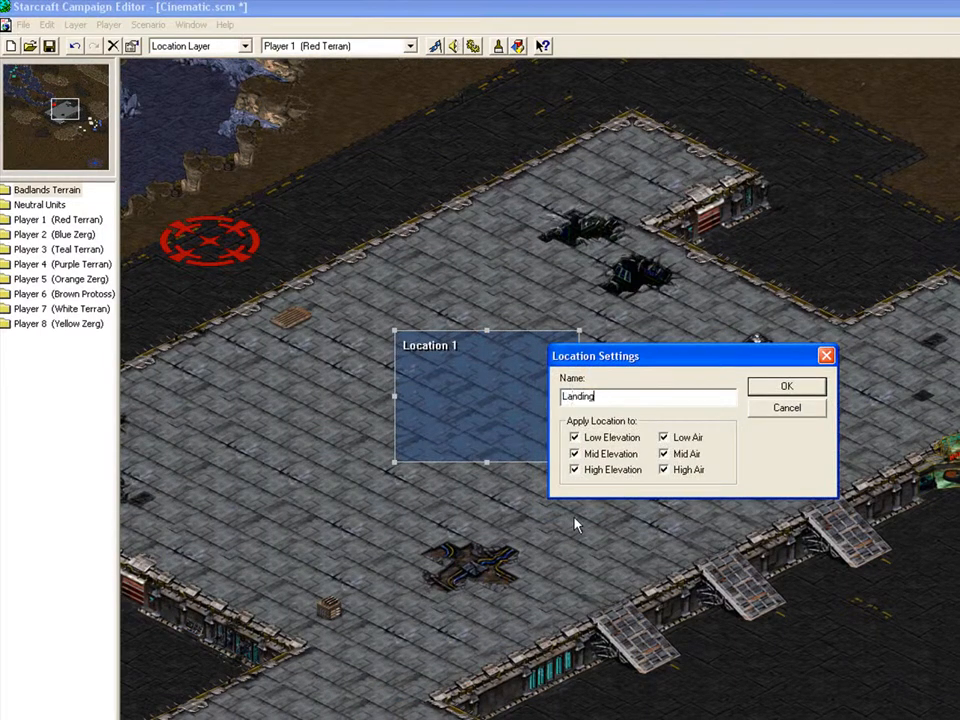
pyautogui.press('Return')
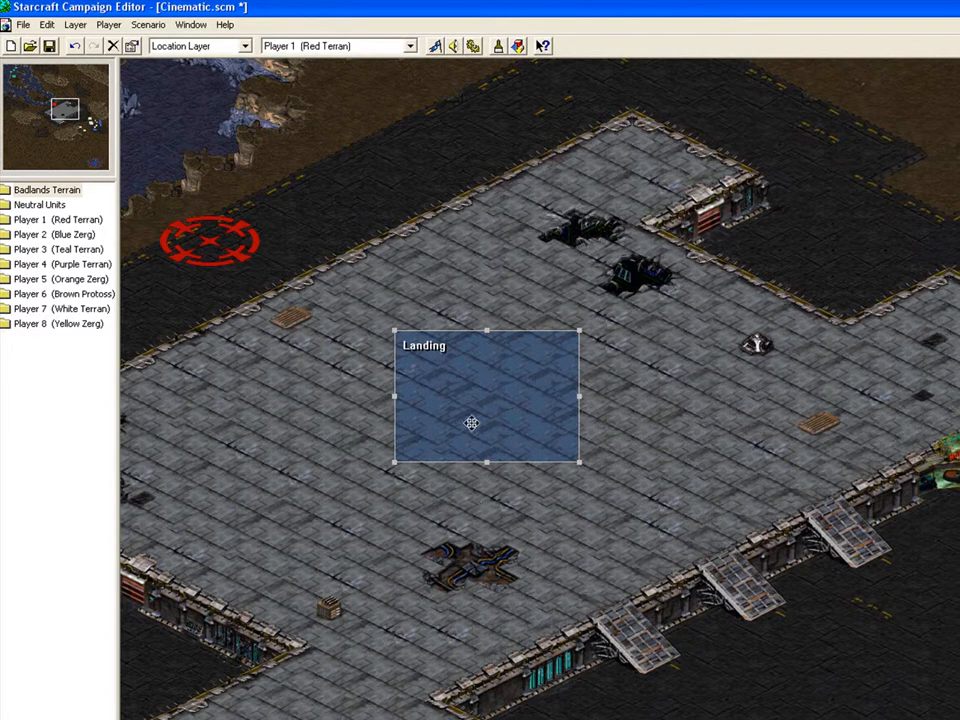
# Create a new trigger that executes for Player 3
pyautogui.click(473, 50)
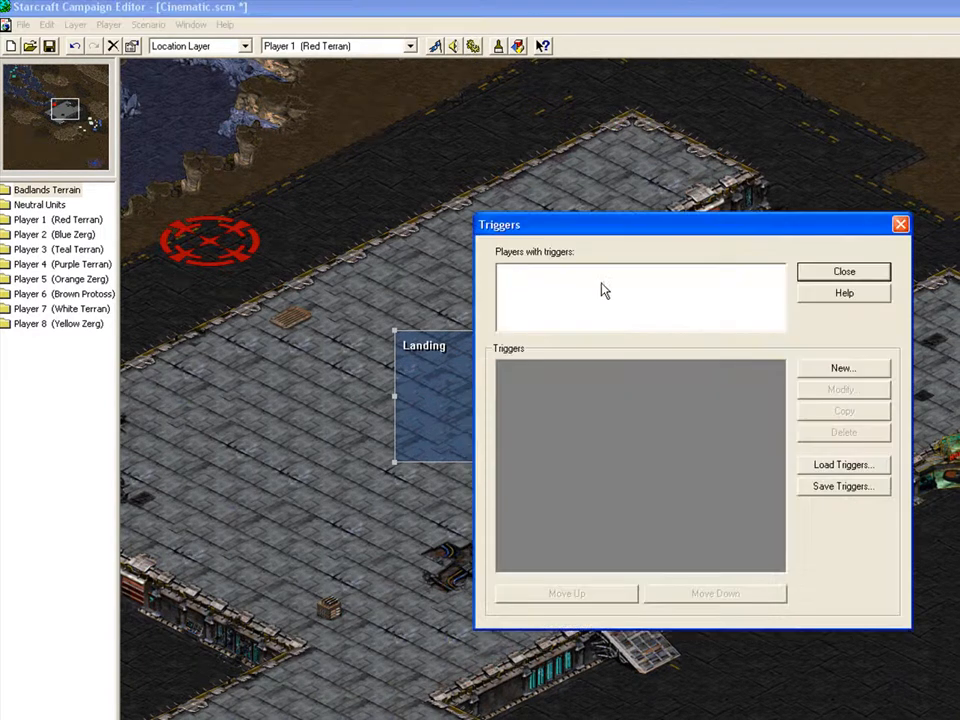
pyautogui.click(840, 368)
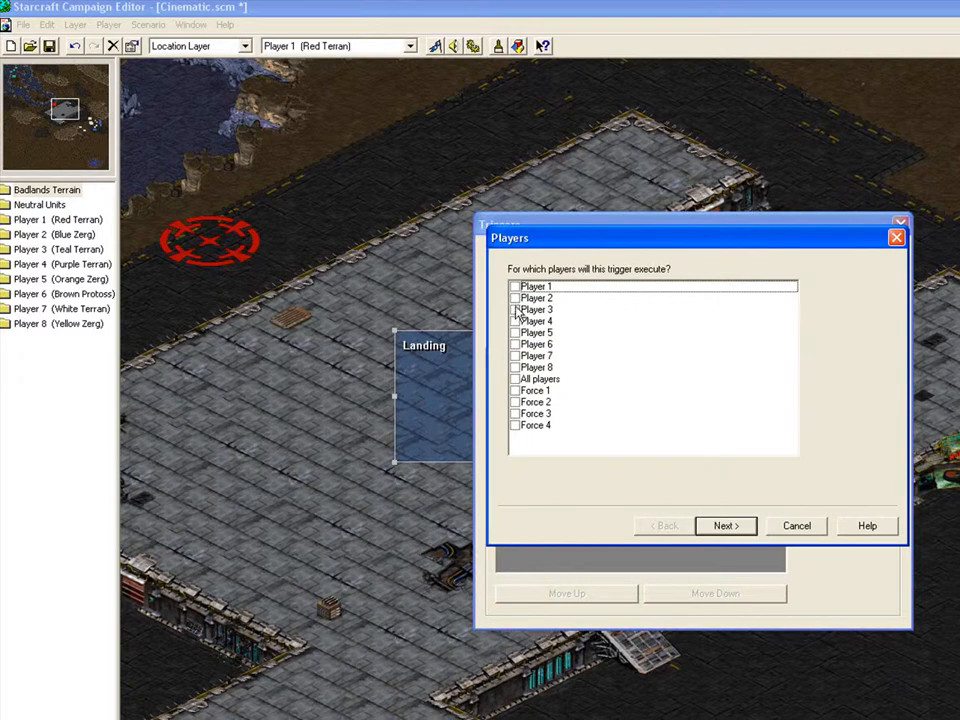
pyautogui.click(724, 526)
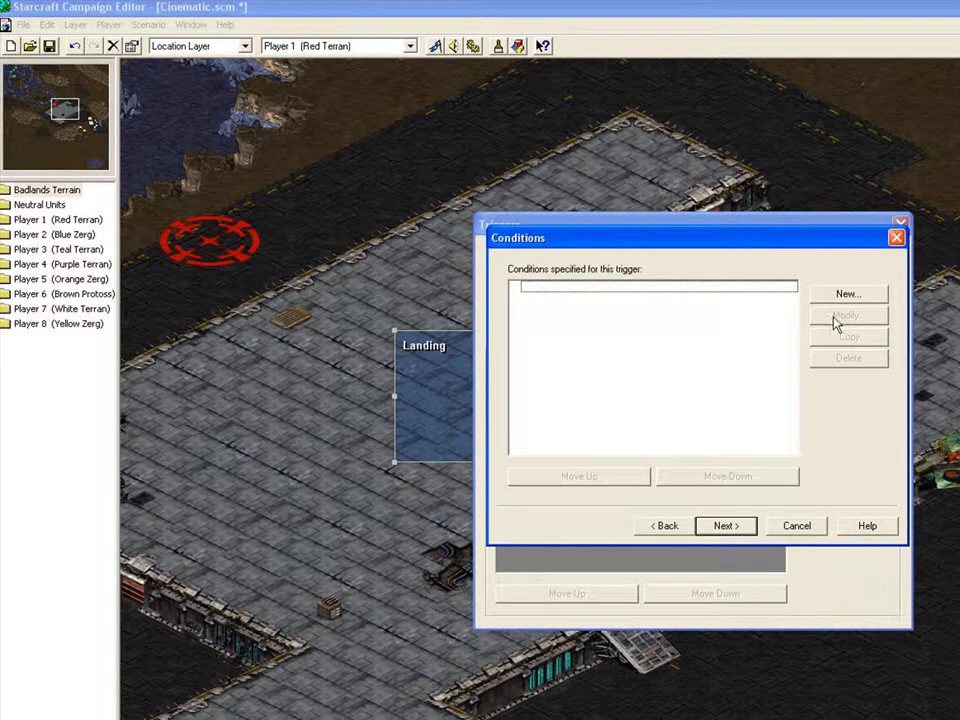
# Add an ELAPSED TIME condition of exactly 2 game seconds to the trigger
pyautogui.click(850, 294)
pyautogui.click(718, 308)
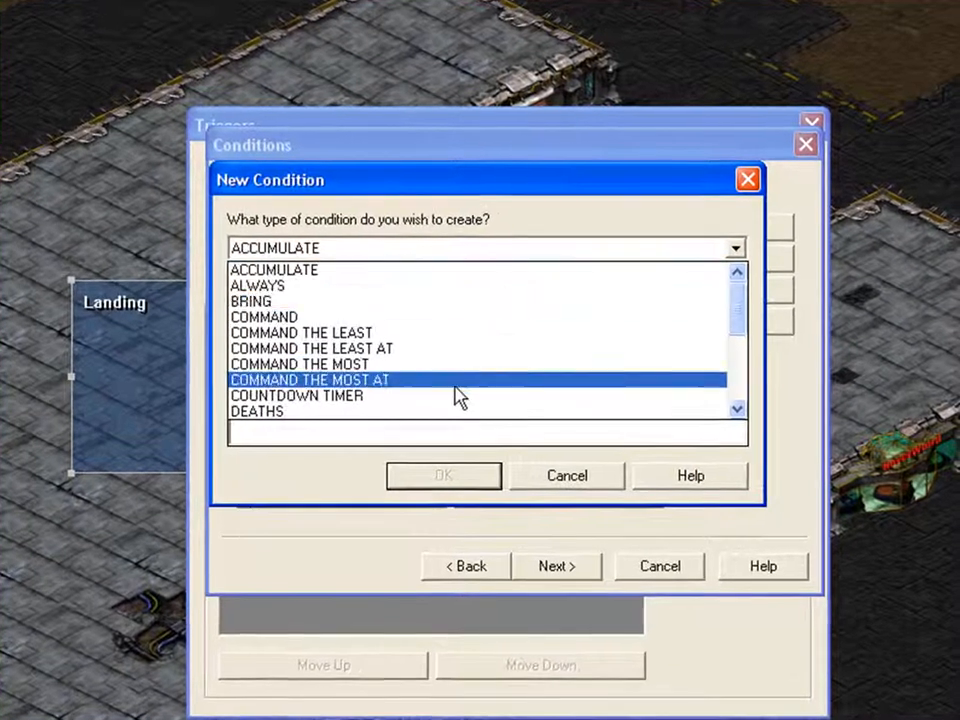
pyautogui.scroll(-2, 455, 393)
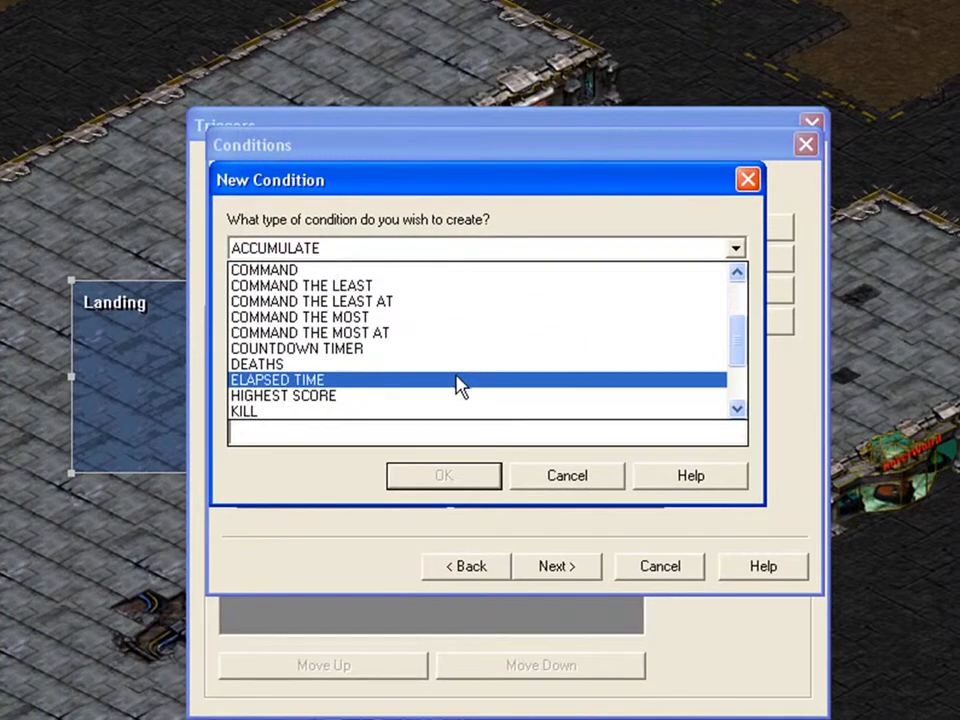
pyautogui.click(420, 332)
pyautogui.click(394, 318)
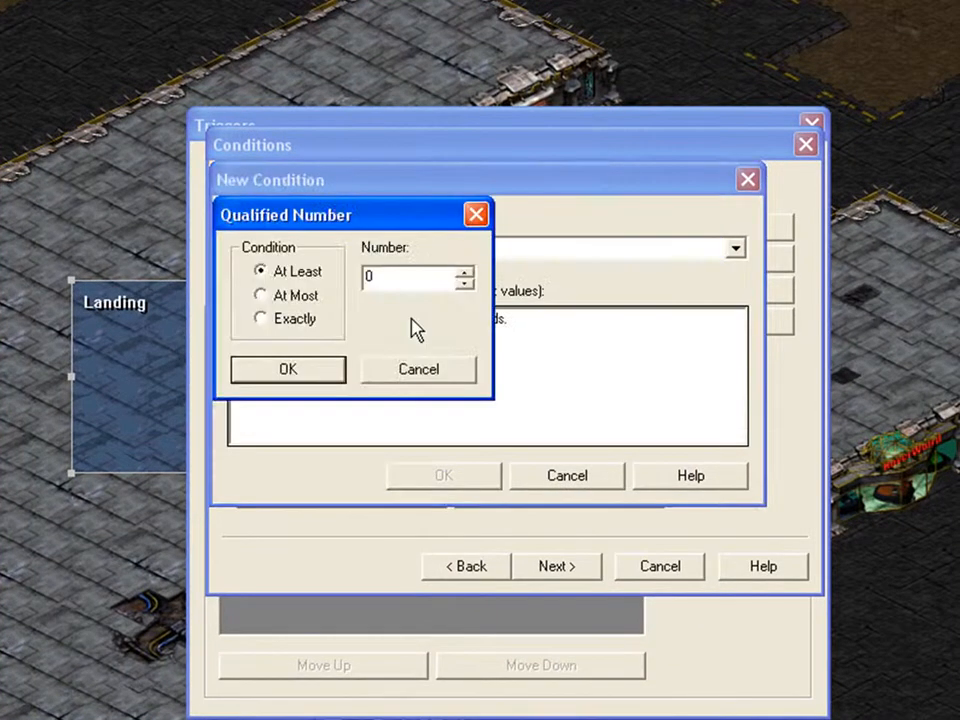
pyautogui.write('2')
pyautogui.click(260, 318)
pyautogui.click(290, 368)
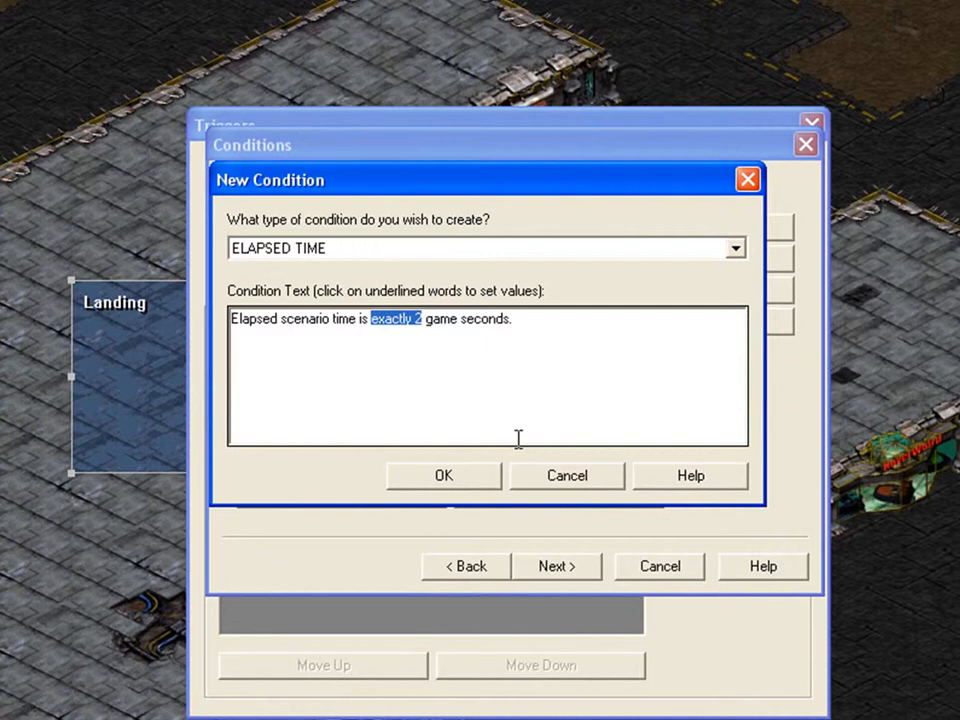
pyautogui.click(462, 480)
pyautogui.click(575, 562)
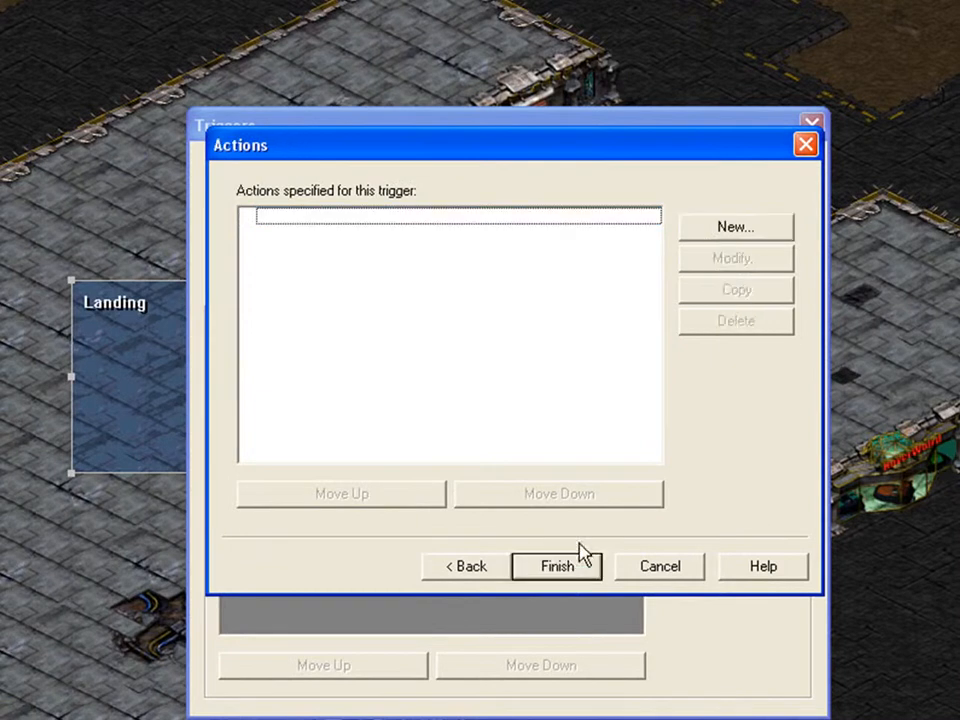
# Add an ORDER action to the trigger
pyautogui.click(735, 228)
pyautogui.click(563, 250)
pyautogui.scroll(-5, 441, 392)
pyautogui.click(390, 424)
# Set the ORDER action's unit to the specific Terran air unit Terran Dropship
pyautogui.click(346, 316)
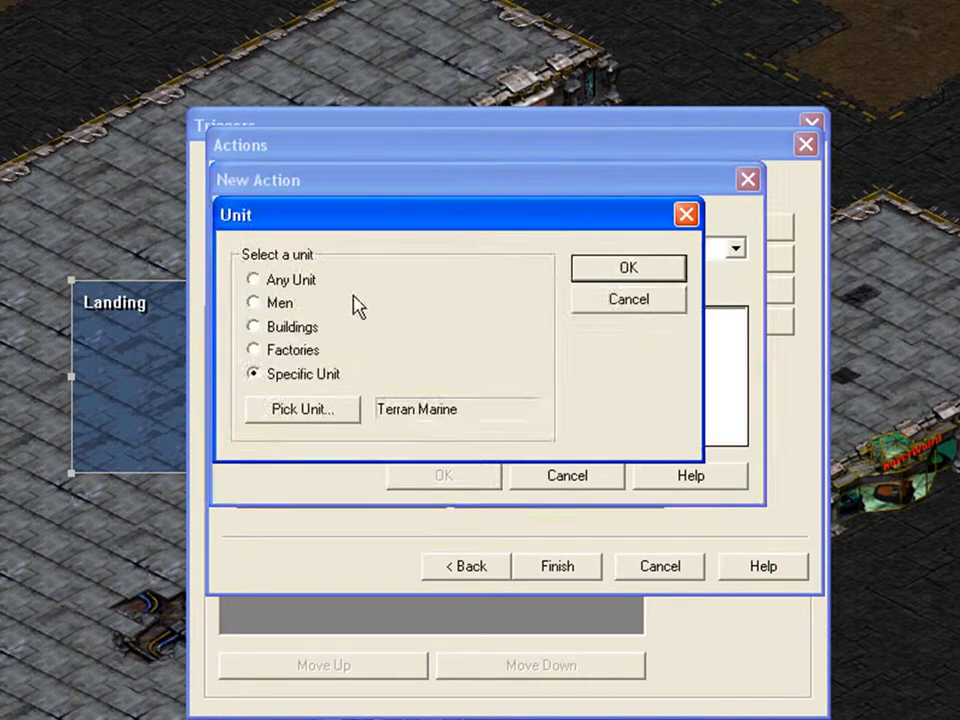
pyautogui.click(298, 409)
pyautogui.doubleClick(275, 313)
pyautogui.doubleClick(287, 352)
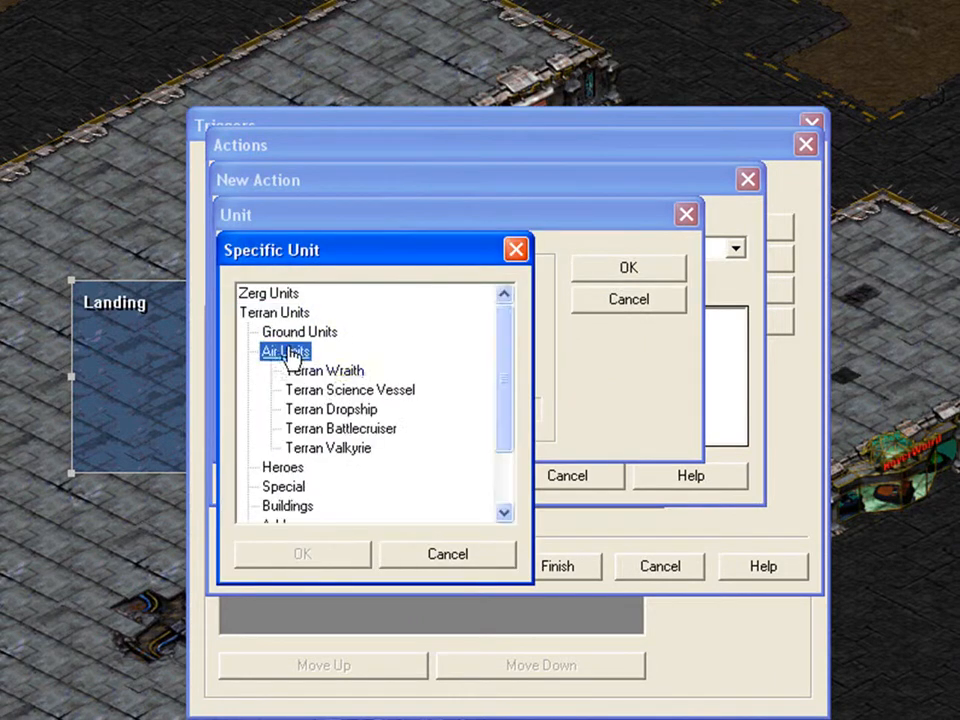
pyautogui.click(322, 409)
pyautogui.click(302, 553)
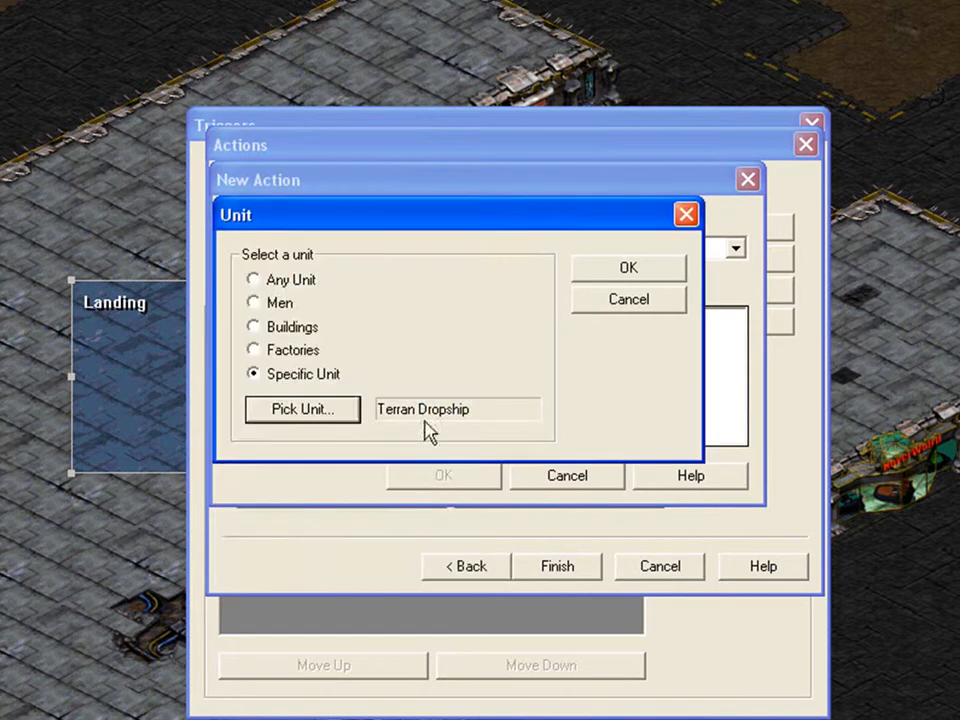
pyautogui.click(628, 267)
# Set the owner of the ordered dropships to Player 3
pyautogui.click(480, 318)
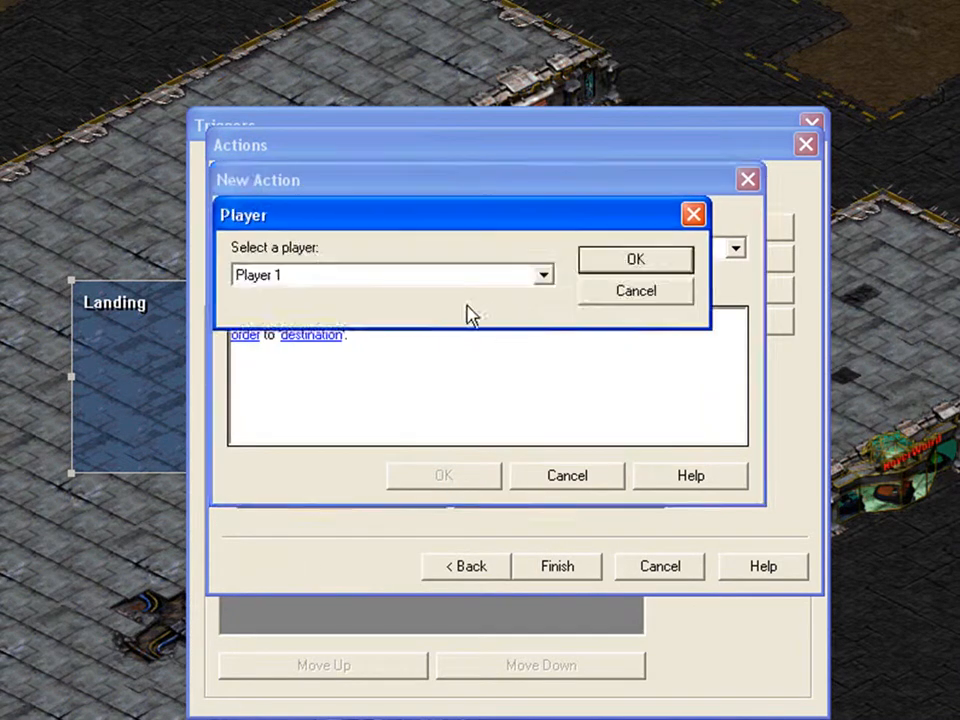
pyautogui.click(460, 275)
pyautogui.click(396, 328)
pyautogui.click(604, 264)
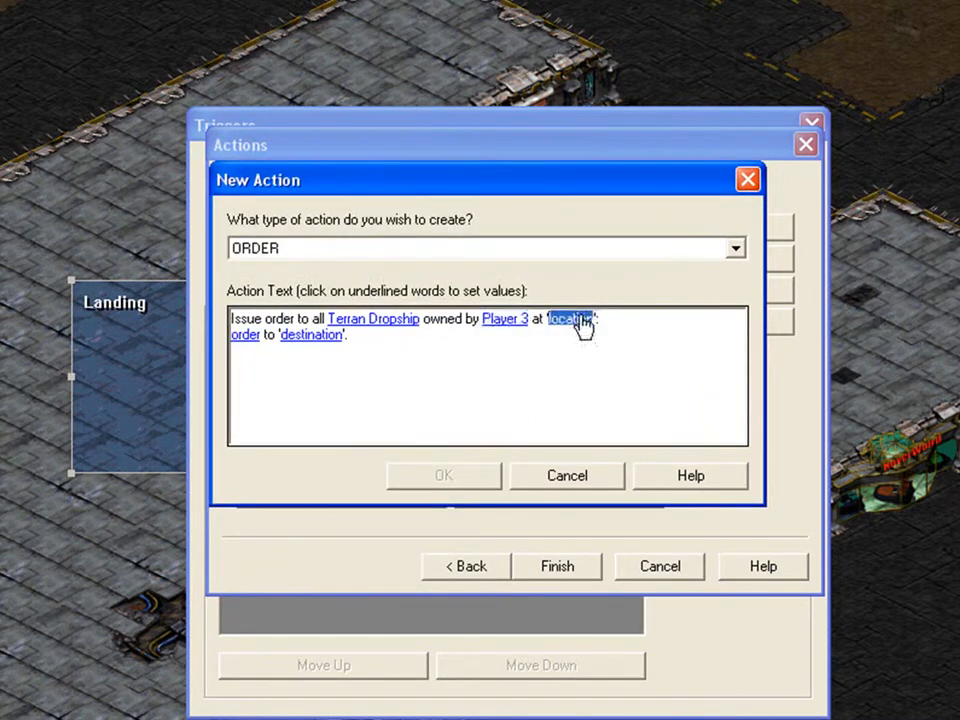
# Set the location where the dropships receive the order to Start
pyautogui.click(583, 325)
pyautogui.click(484, 279)
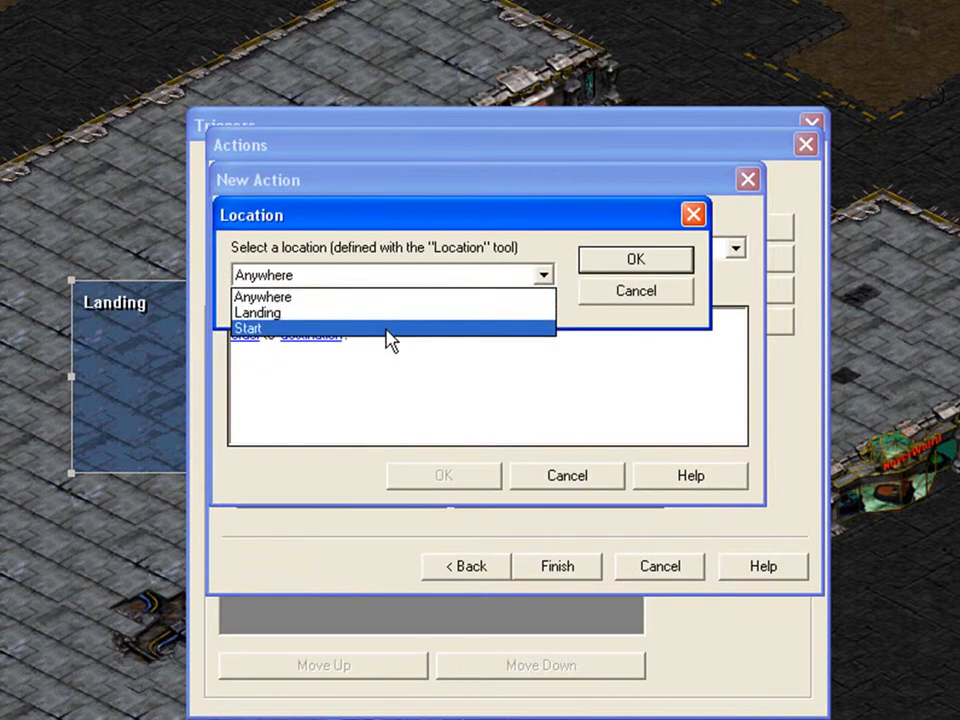
pyautogui.click(386, 329)
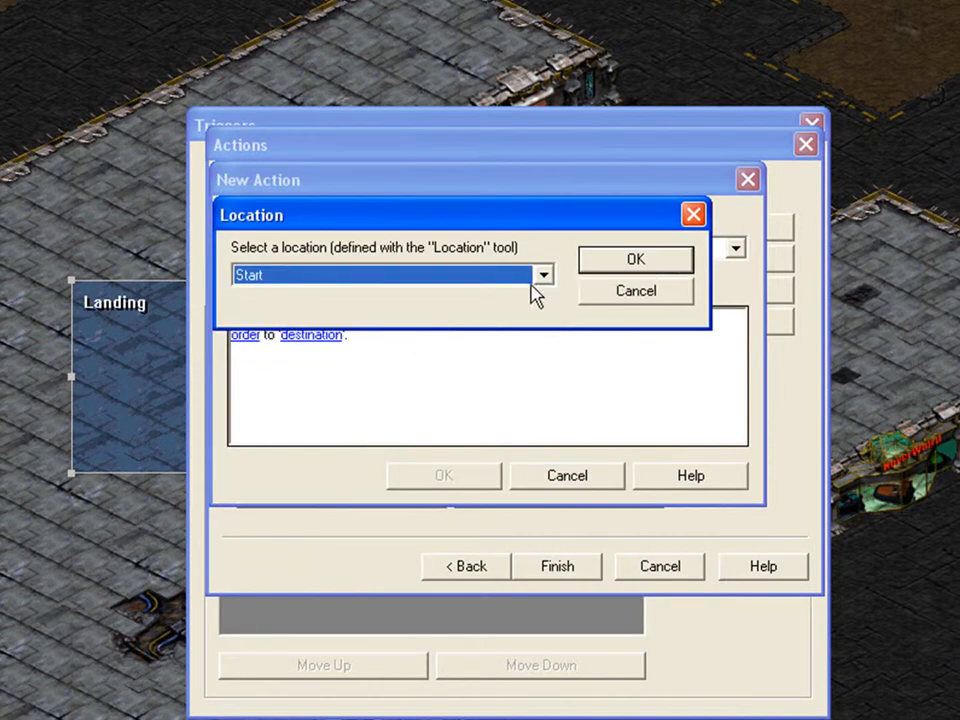
pyautogui.click(490, 282)
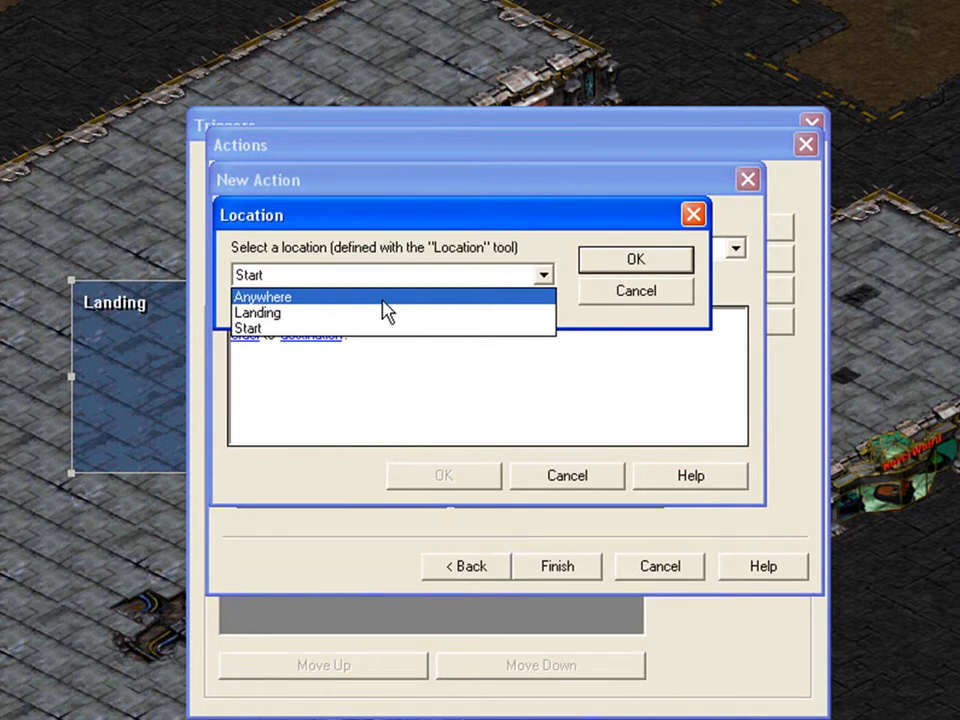
pyautogui.click(343, 328)
pyautogui.click(619, 259)
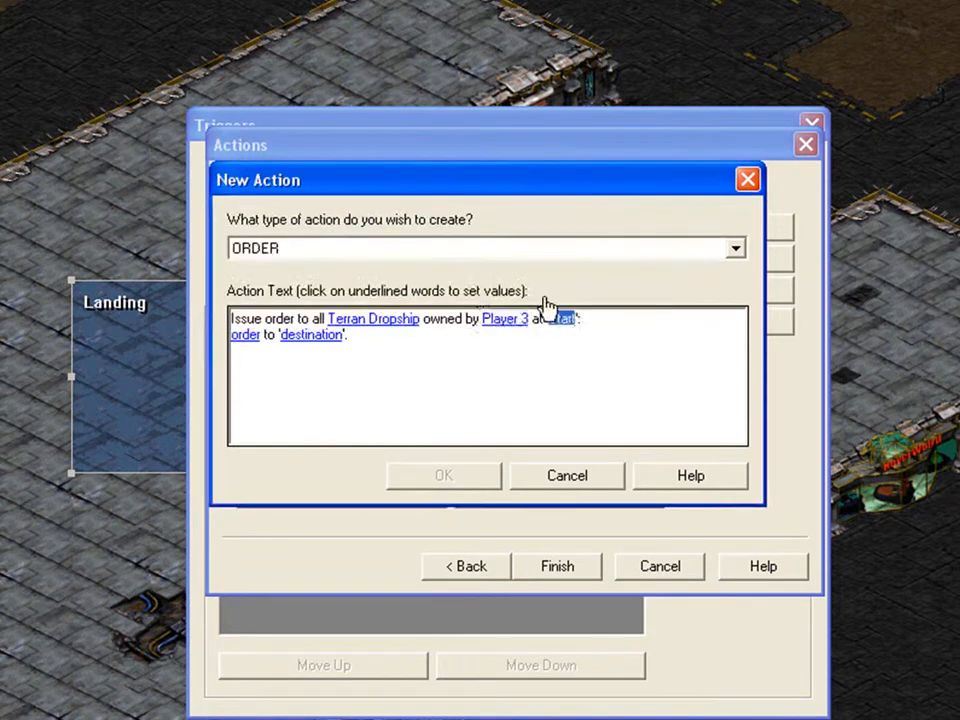
# Set the order to Move with Landing as the destination, and finish the trigger
pyautogui.click(245, 335)
pyautogui.click(365, 262)
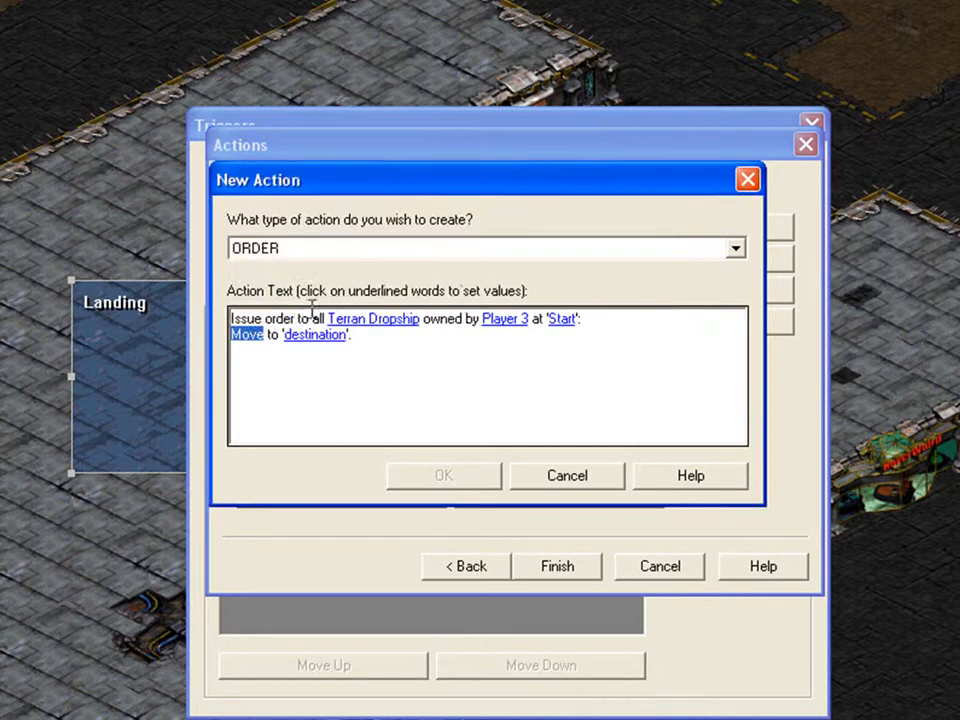
pyautogui.click(297, 338)
pyautogui.click(352, 278)
pyautogui.click(336, 313)
pyautogui.click(634, 264)
pyautogui.click(452, 472)
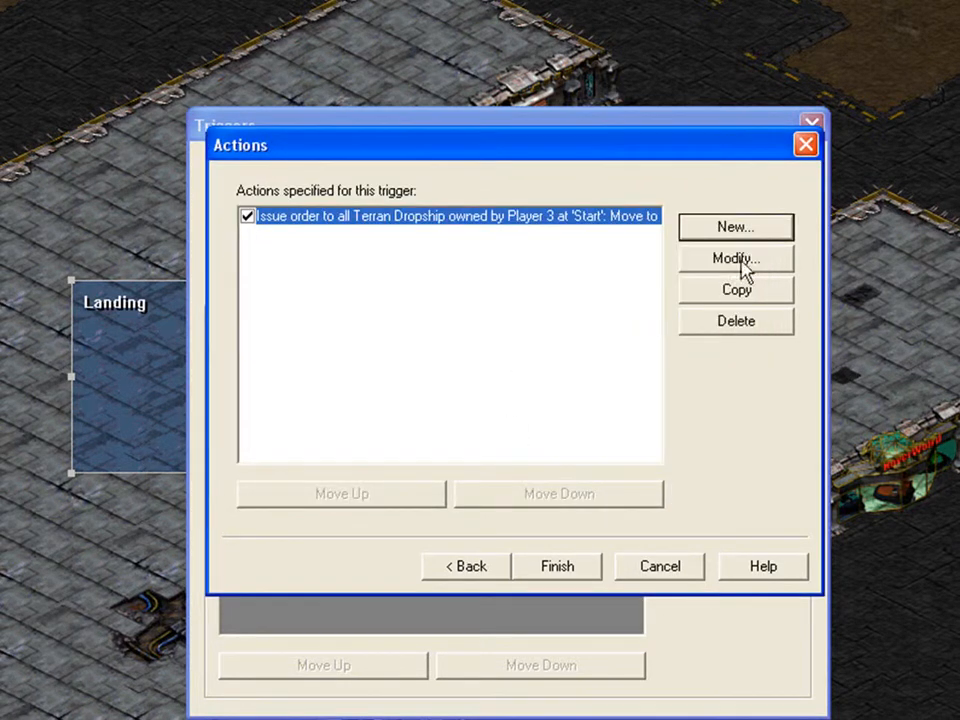
pyautogui.click(569, 566)
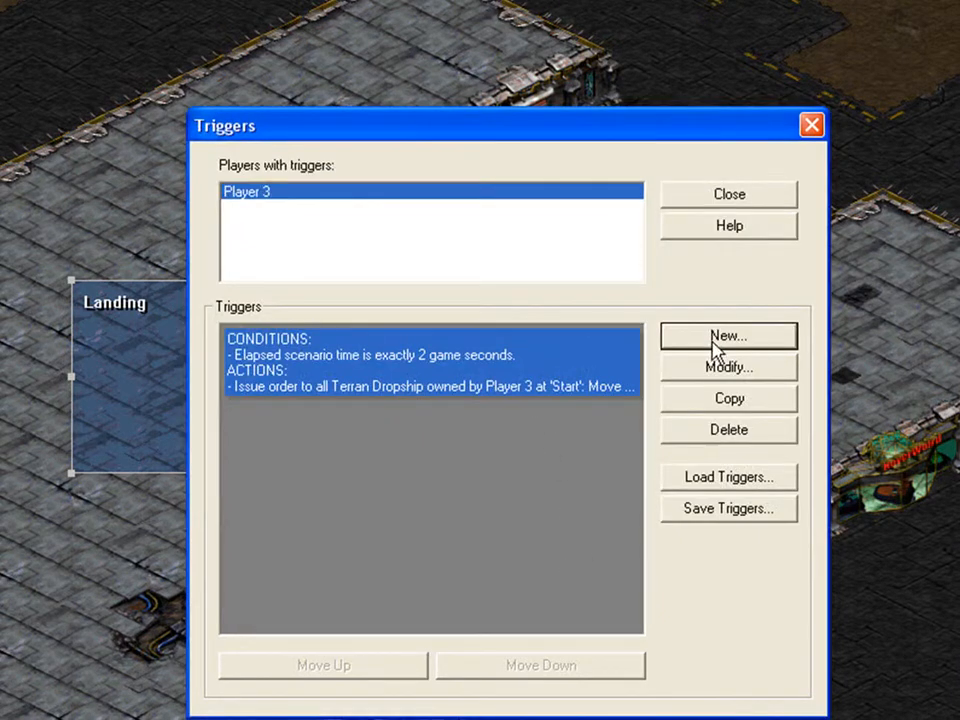
pyautogui.click(729, 196)
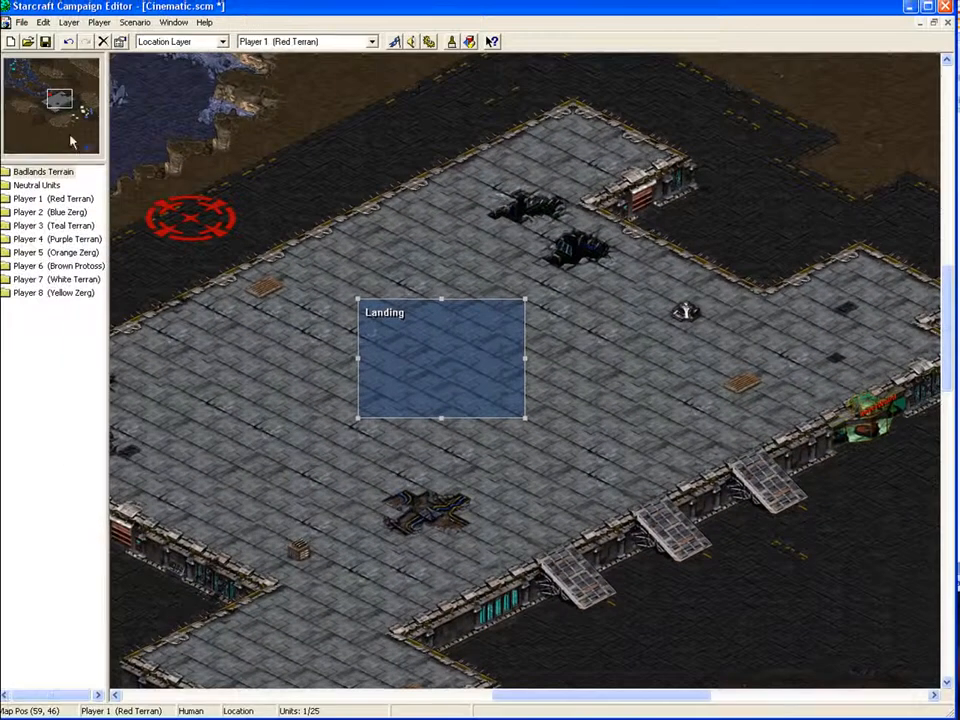
# Place a Player 1 Map Revealer on the ground just east of the teal start location
pyautogui.click(57, 108)
pyautogui.moveTo(57, 108); pyautogui.dragTo(58, 100)
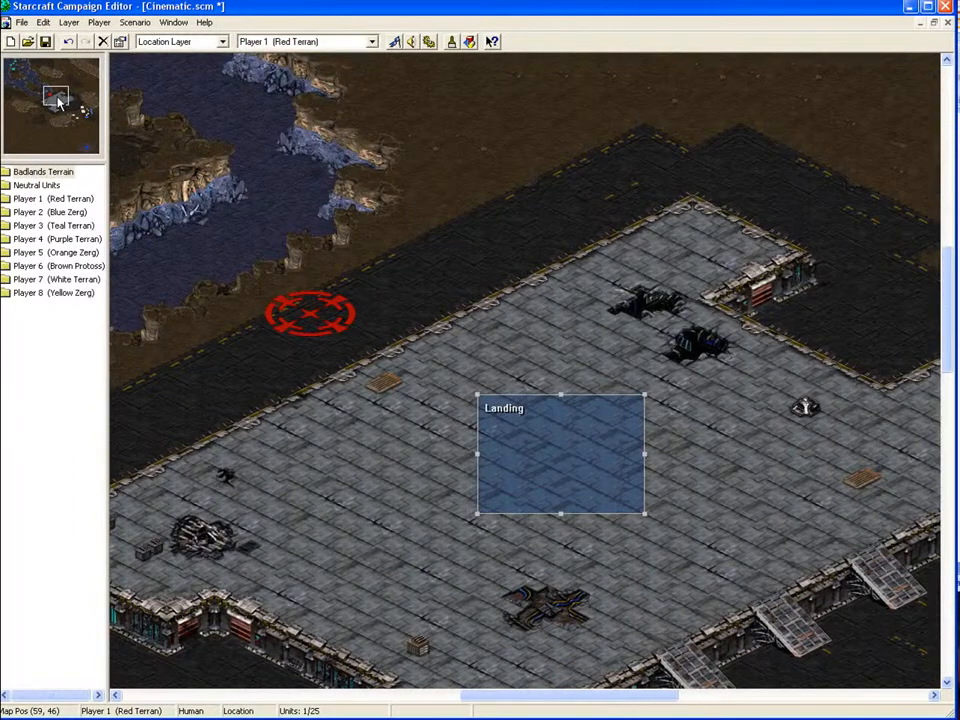
pyautogui.moveTo(58, 100)
pyautogui.mouseDown()
pyautogui.moveTo(66, 108)
pyautogui.moveTo(50, 97)
pyautogui.mouseUp()
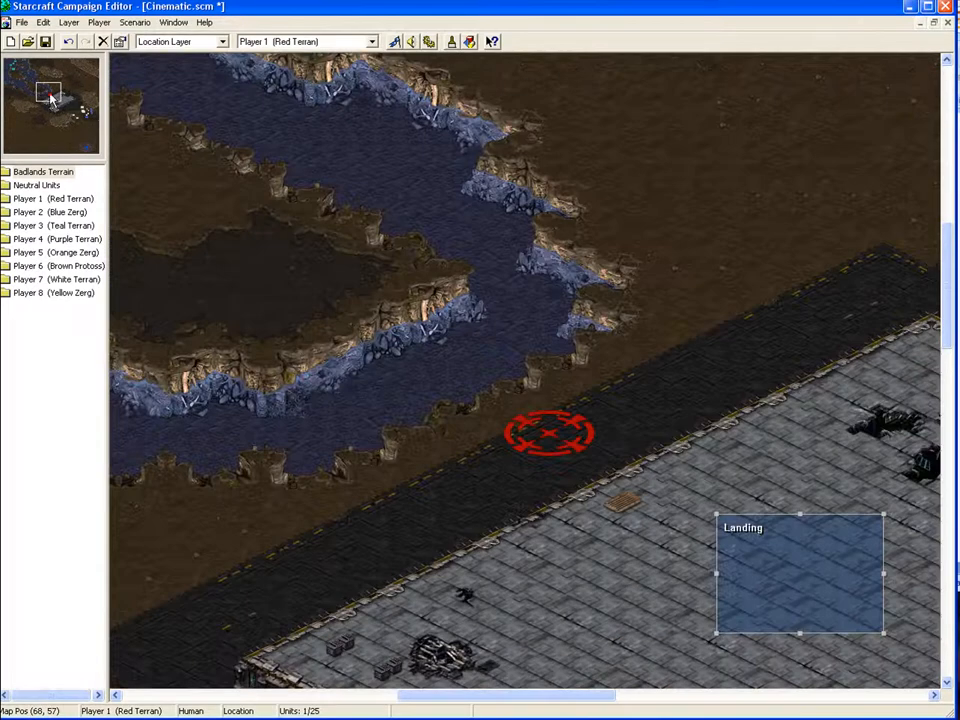
pyautogui.doubleClick(50, 198)
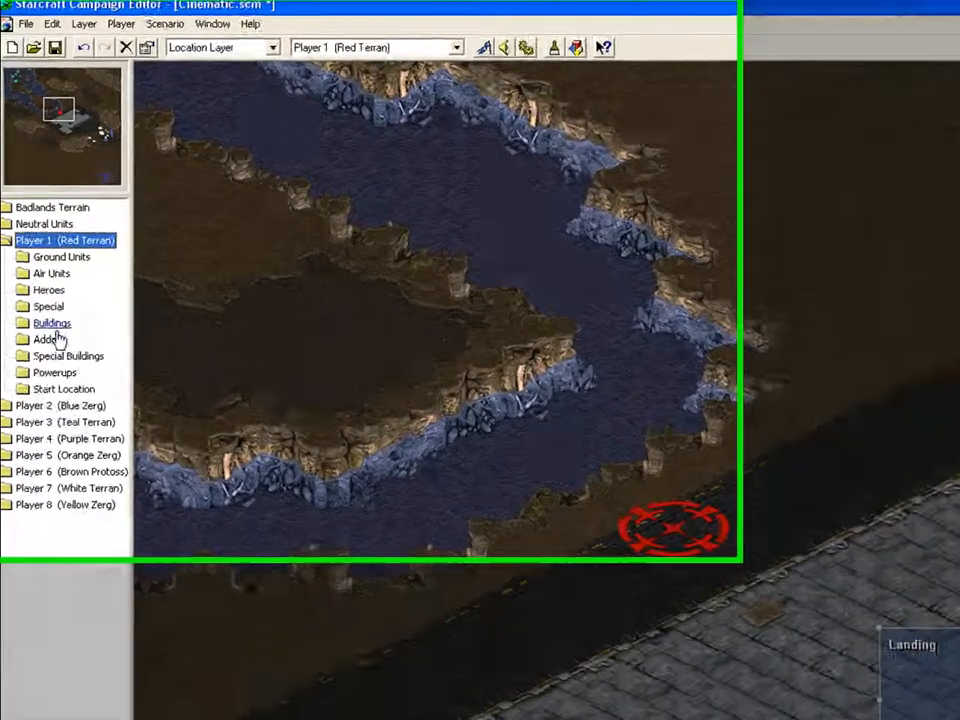
pyautogui.doubleClick(50, 307)
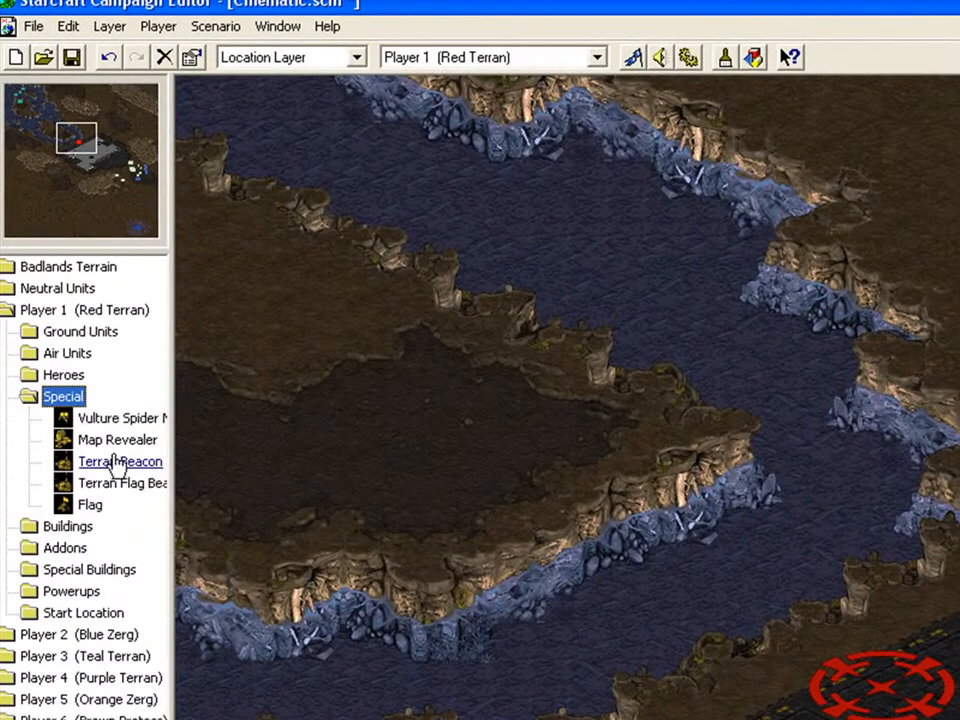
pyautogui.click(113, 440)
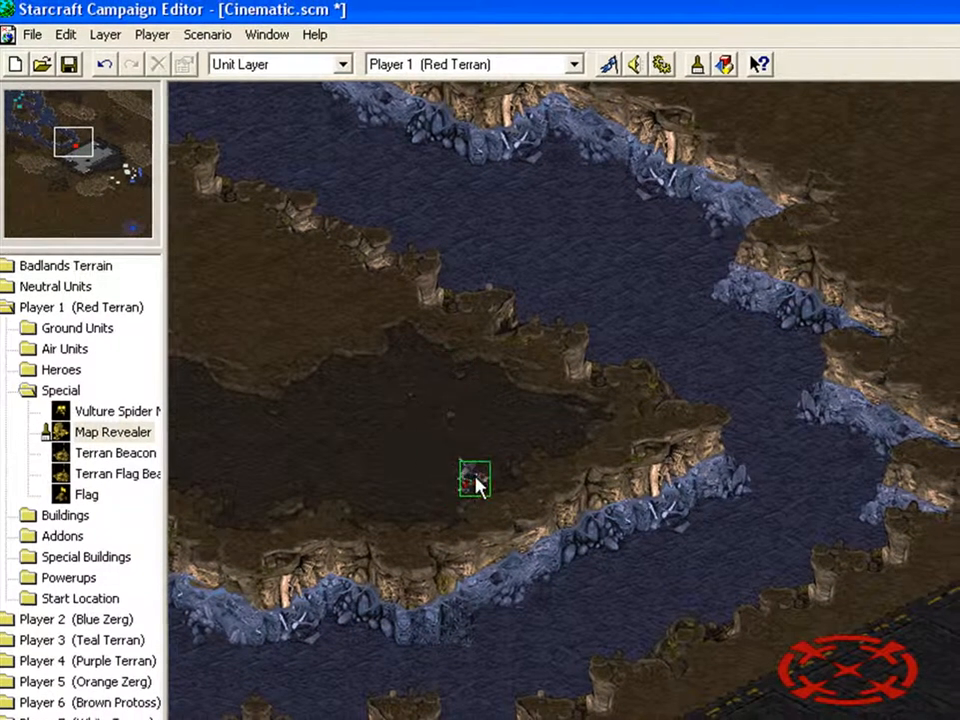
pyautogui.moveTo(60, 150); pyautogui.dragTo(36, 125)
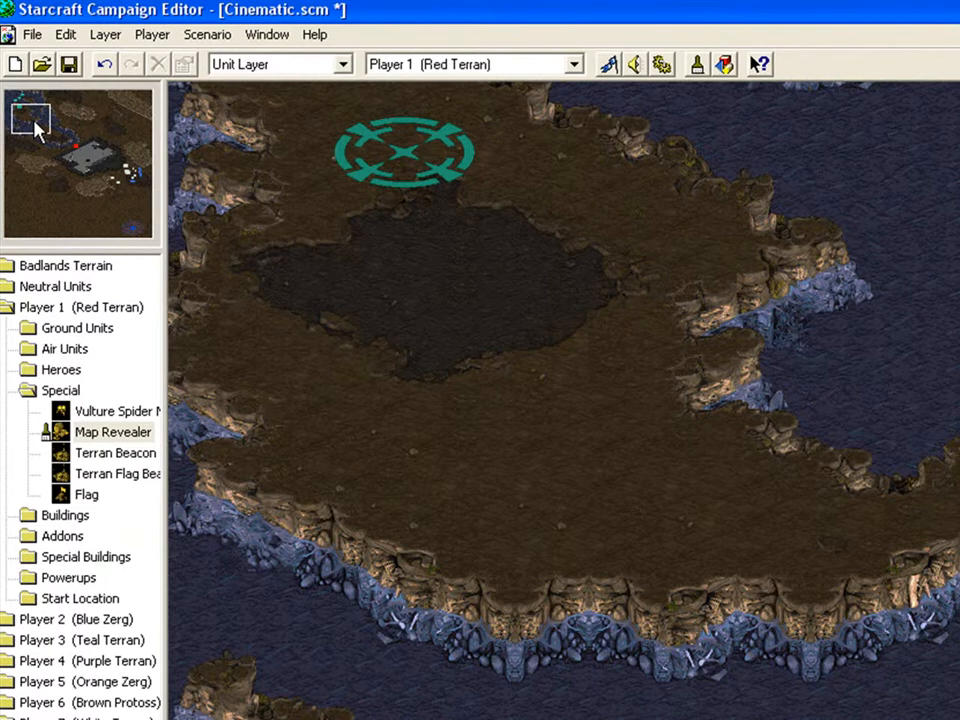
pyautogui.moveTo(38, 93); pyautogui.dragTo(30, 104)
pyautogui.click(735, 645)
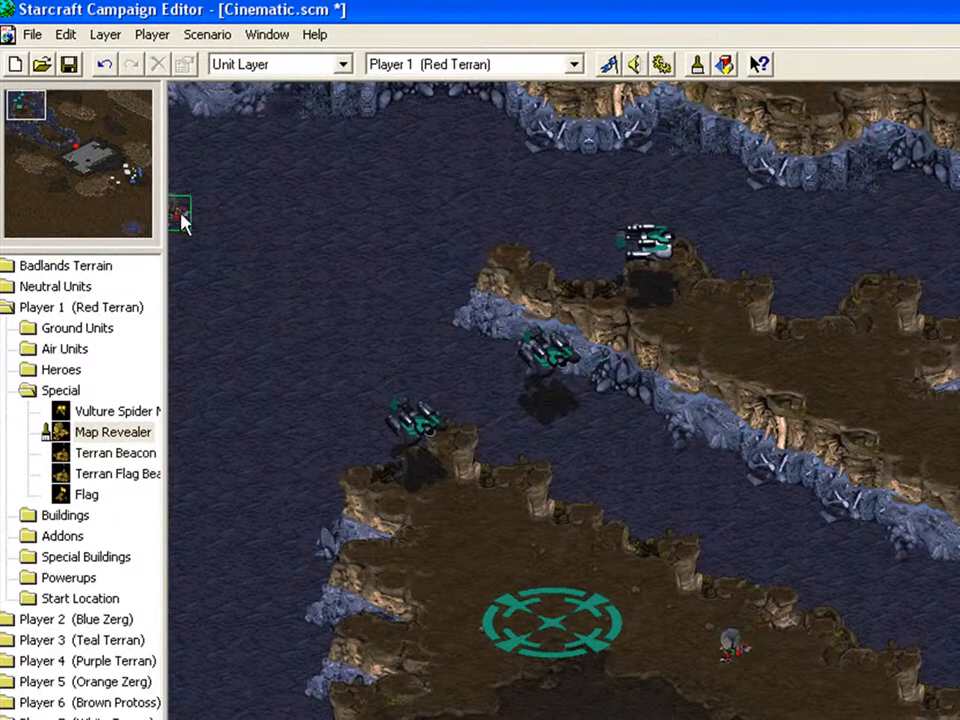
# Place Player 1 Map Revealers on the plateau northwest of the red start location and on the ground just beside that start location
pyautogui.click(66, 135)
pyautogui.click(81, 153)
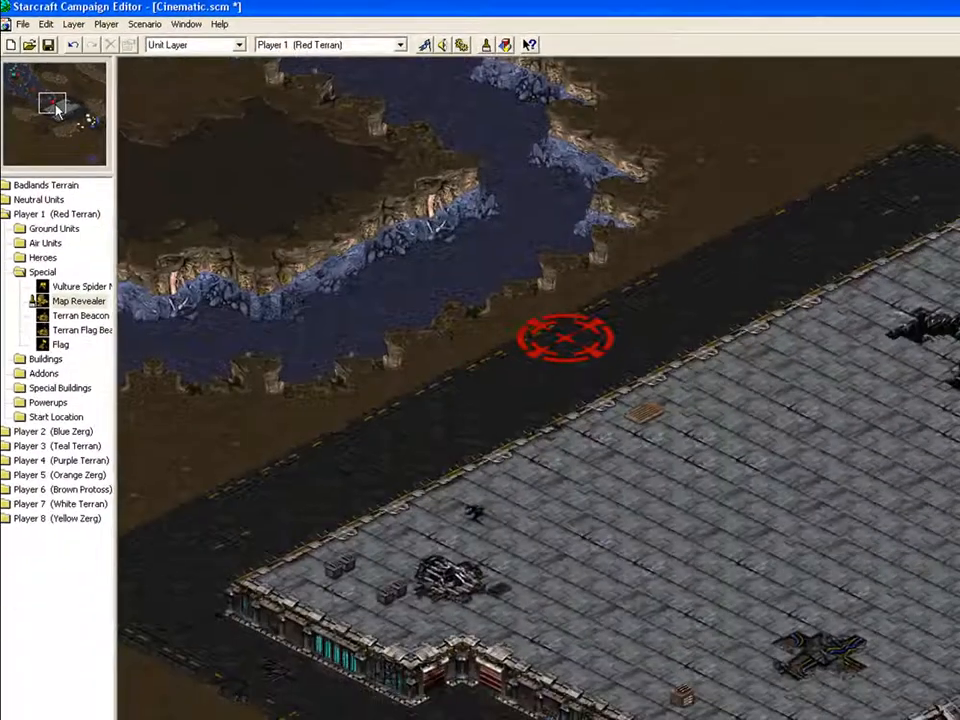
pyautogui.click(433, 241)
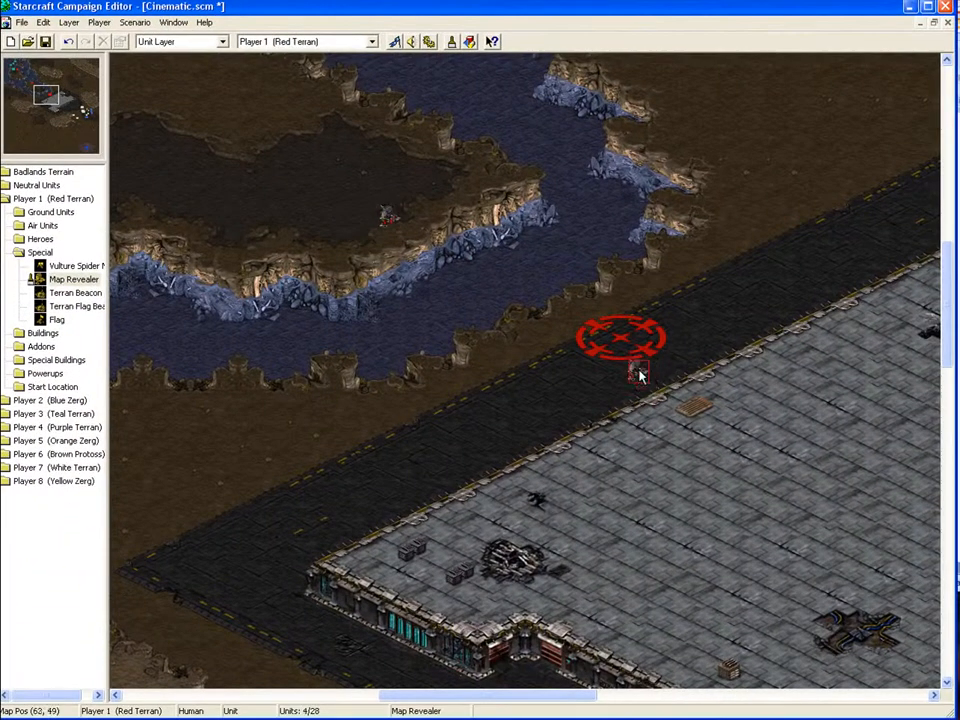
pyautogui.click(570, 391)
# Place Player 1 Map Revealers in the middle of the metal platform and beside the ramps on its southeast edge
pyautogui.moveTo(70, 110); pyautogui.dragTo(57, 102)
pyautogui.click(523, 246)
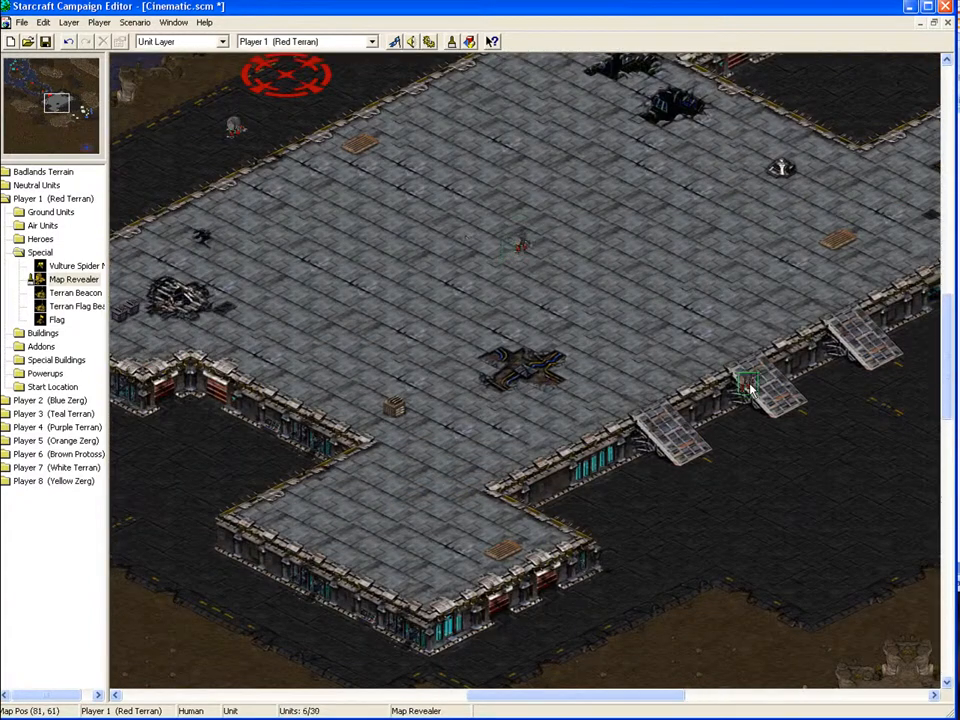
pyautogui.click(762, 425)
# Draw a rectangular location along the map's northern edge in the northeast corner, using the Location layer
pyautogui.click(60, 100)
pyautogui.moveTo(60, 100); pyautogui.dragTo(21, 74)
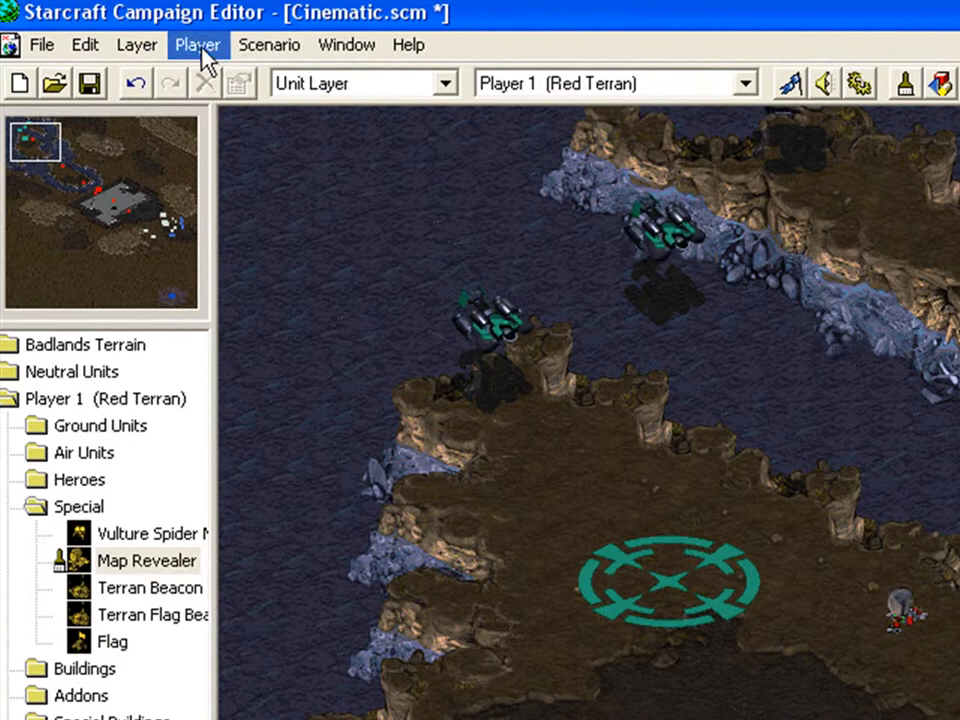
pyautogui.click(197, 122)
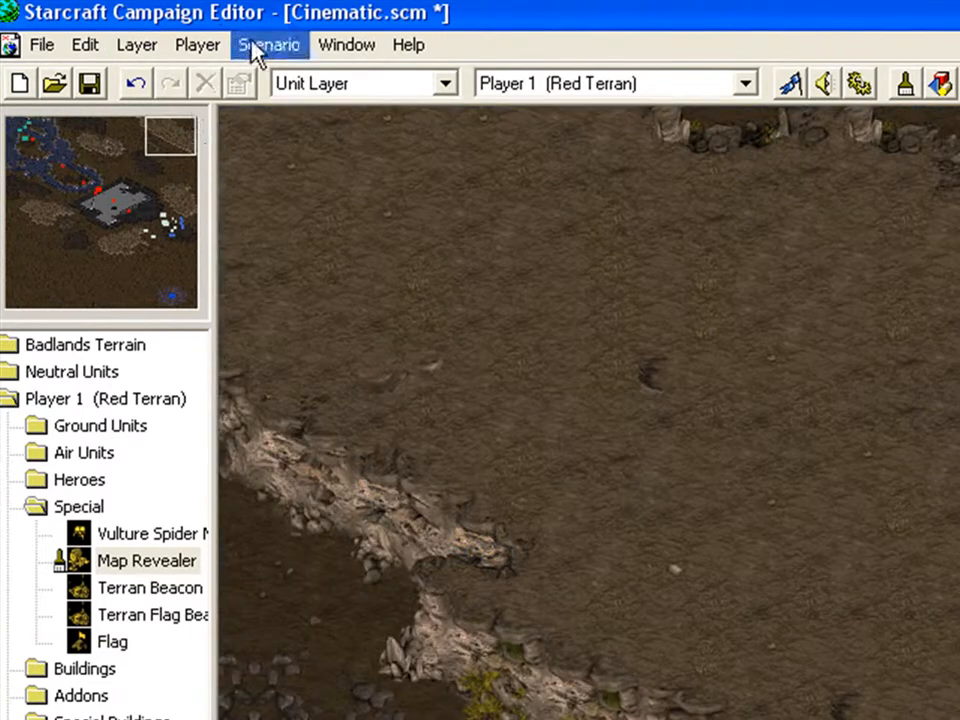
pyautogui.click(197, 44)
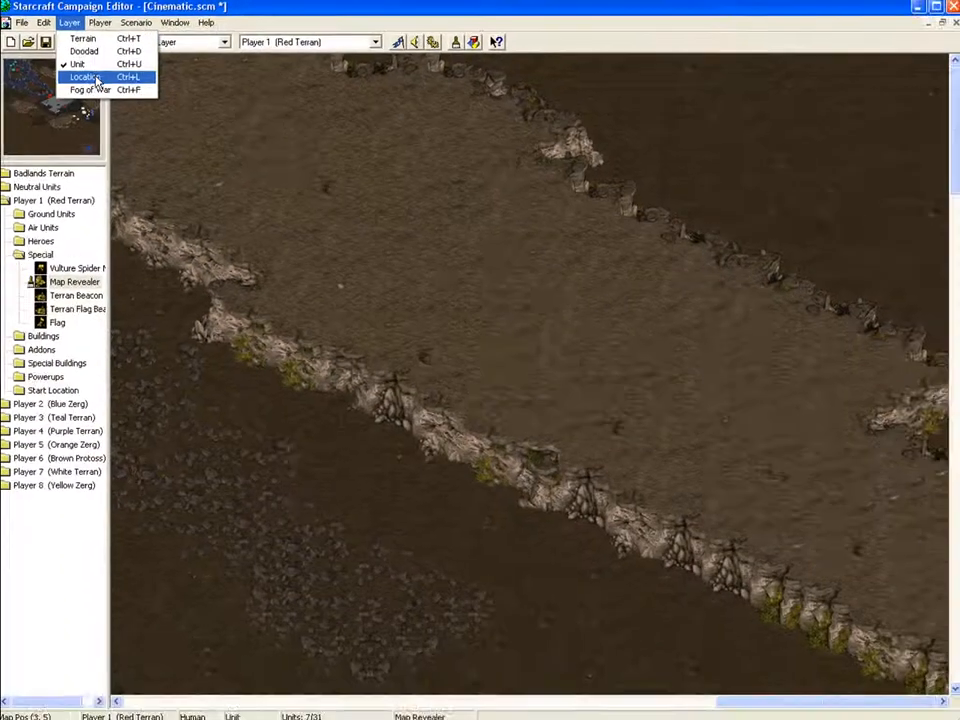
pyautogui.click(88, 77)
pyautogui.moveTo(606, 56); pyautogui.dragTo(868, 196)
# Name the location in the map's northeast corner Exit
pyautogui.rightClick(777, 133)
pyautogui.click(812, 225)
pyautogui.write('Exit')
pyautogui.press('Return')
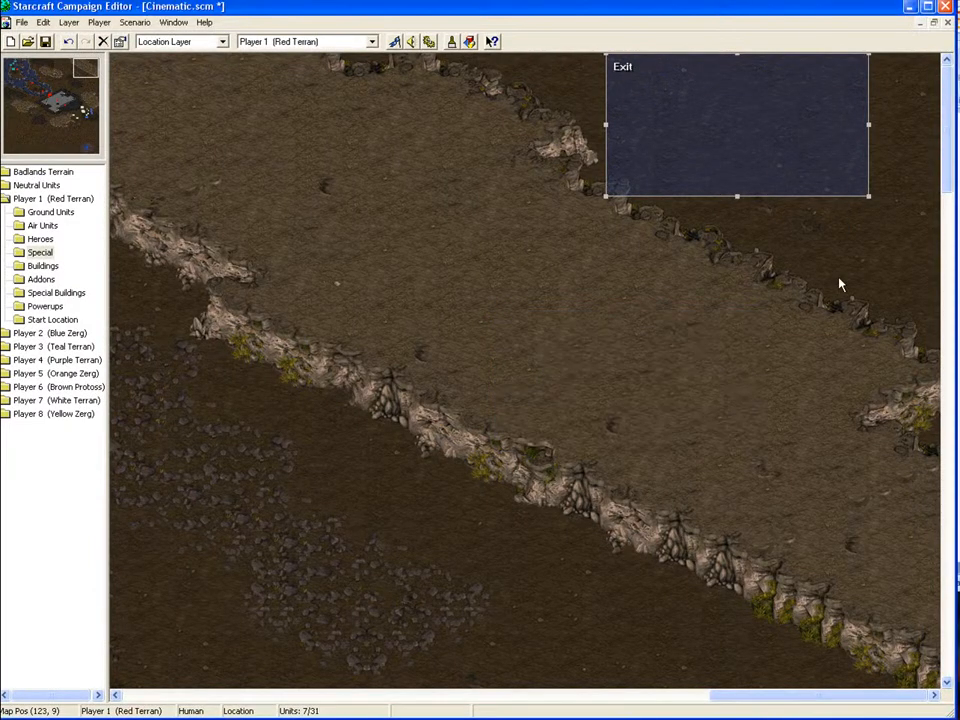
# Start a new trigger that executes for Player 1
pyautogui.click(128, 22)
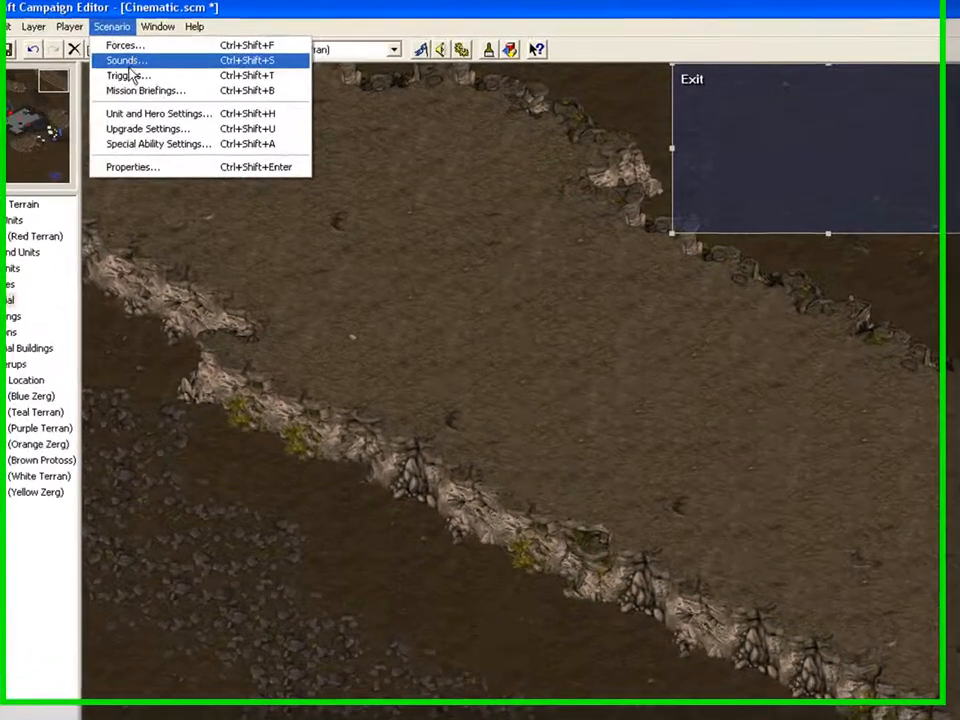
pyautogui.click(148, 63)
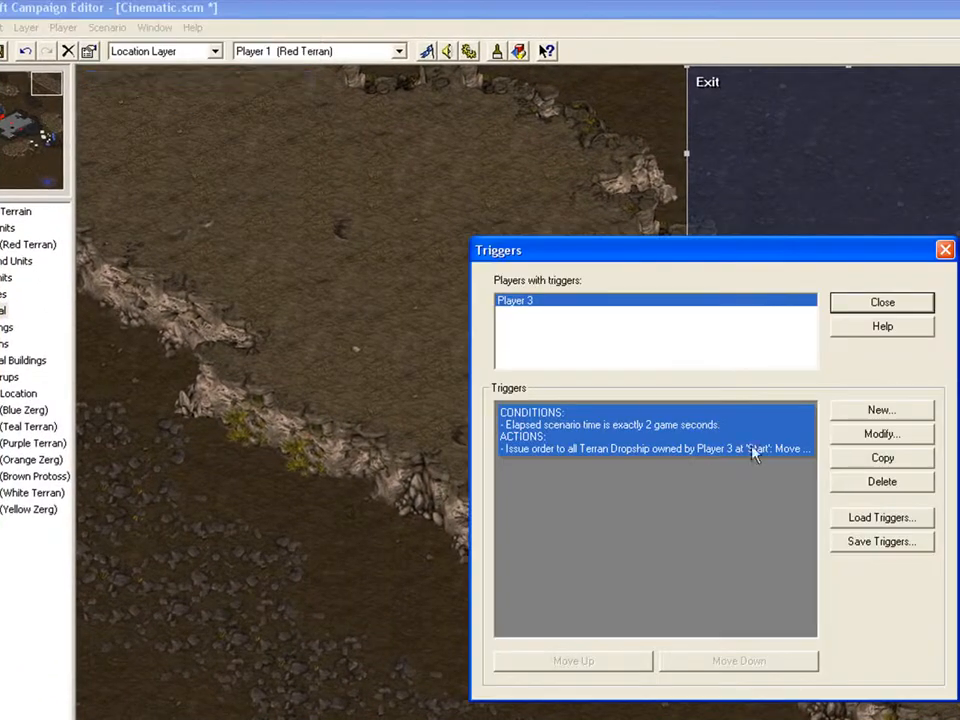
pyautogui.click(864, 412)
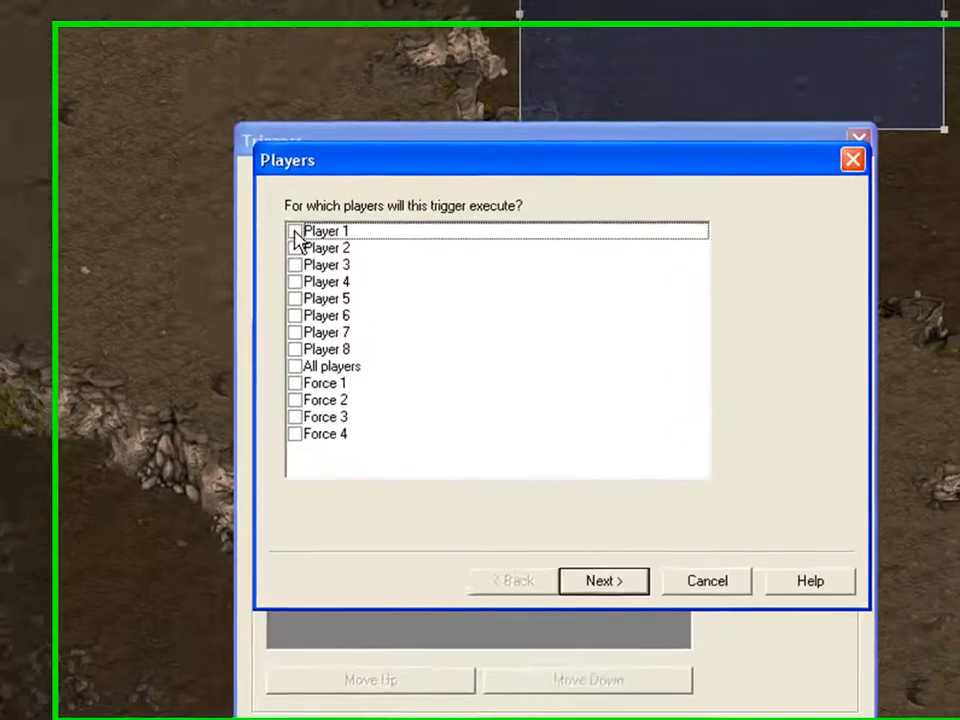
pyautogui.click(516, 320)
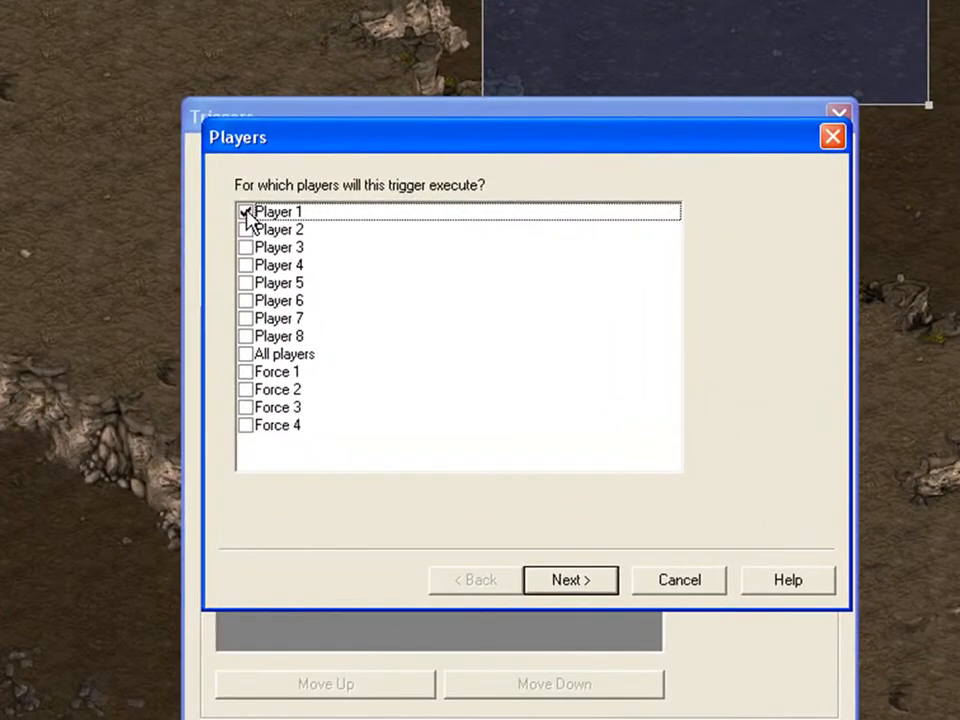
pyautogui.click(556, 581)
# Add a Bring condition to the trigger and set its player to Player 3
pyautogui.click(762, 236)
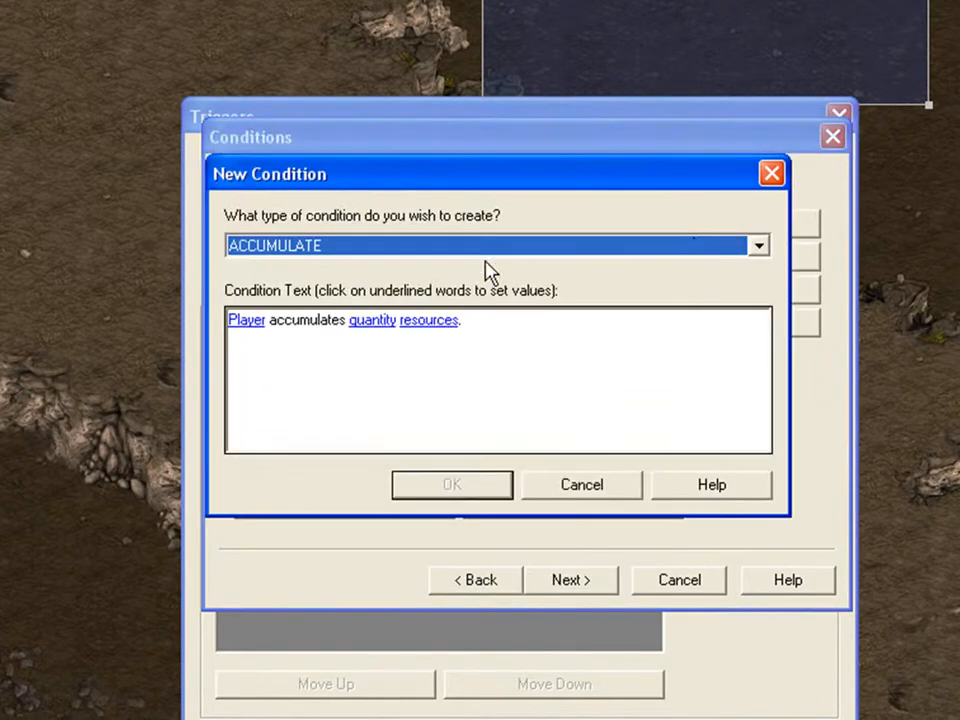
pyautogui.click(482, 247)
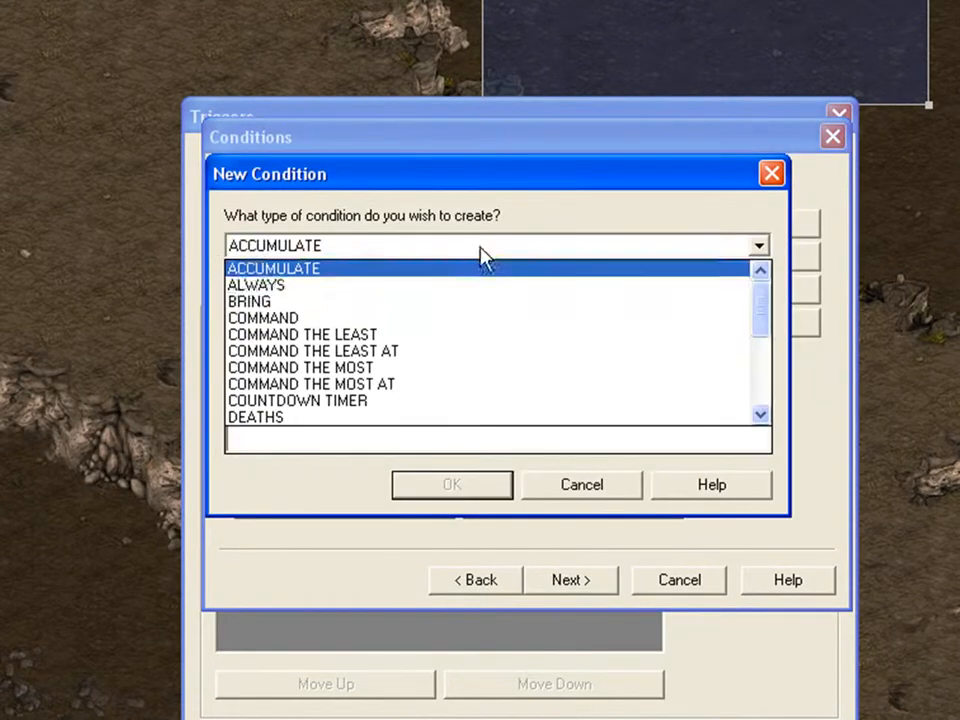
pyautogui.click(425, 302)
pyautogui.click(249, 322)
pyautogui.click(369, 275)
pyautogui.click(344, 330)
pyautogui.click(654, 257)
# Set the quantity of the Bring condition to exactly 3
pyautogui.click(338, 321)
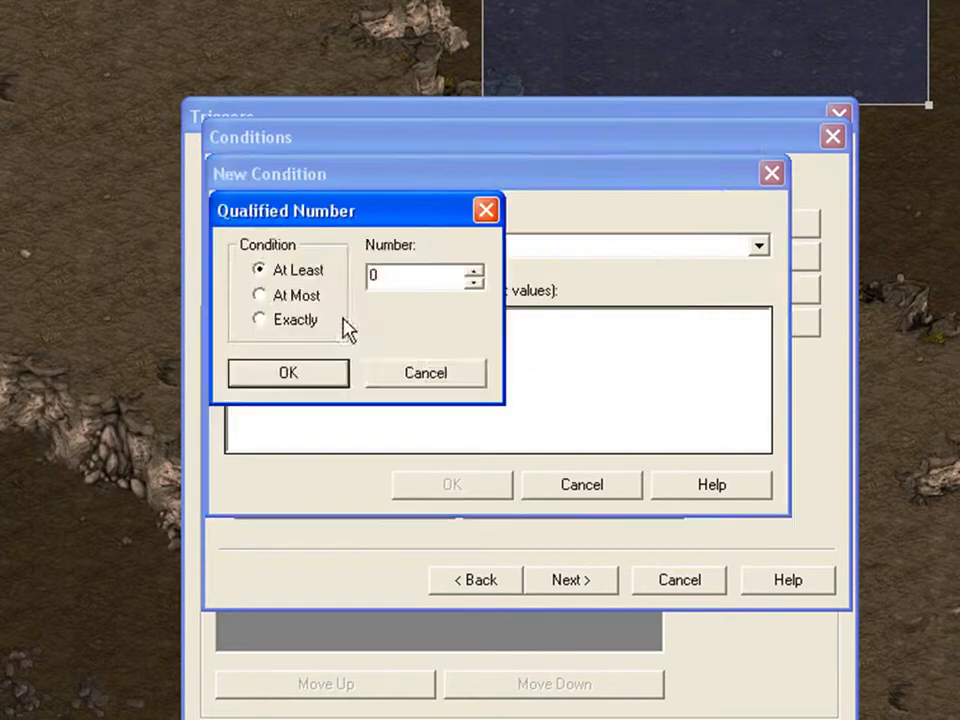
pyautogui.click(295, 320)
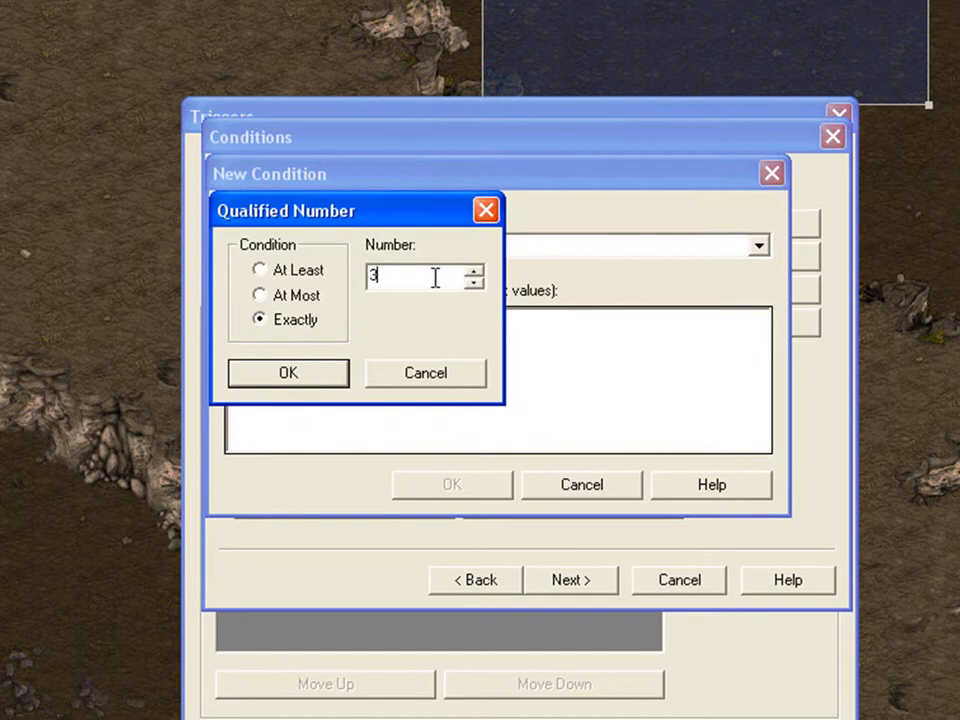
pyautogui.click(232, 376)
# Set the unit of the Bring condition to Terran Dropship
pyautogui.click(390, 322)
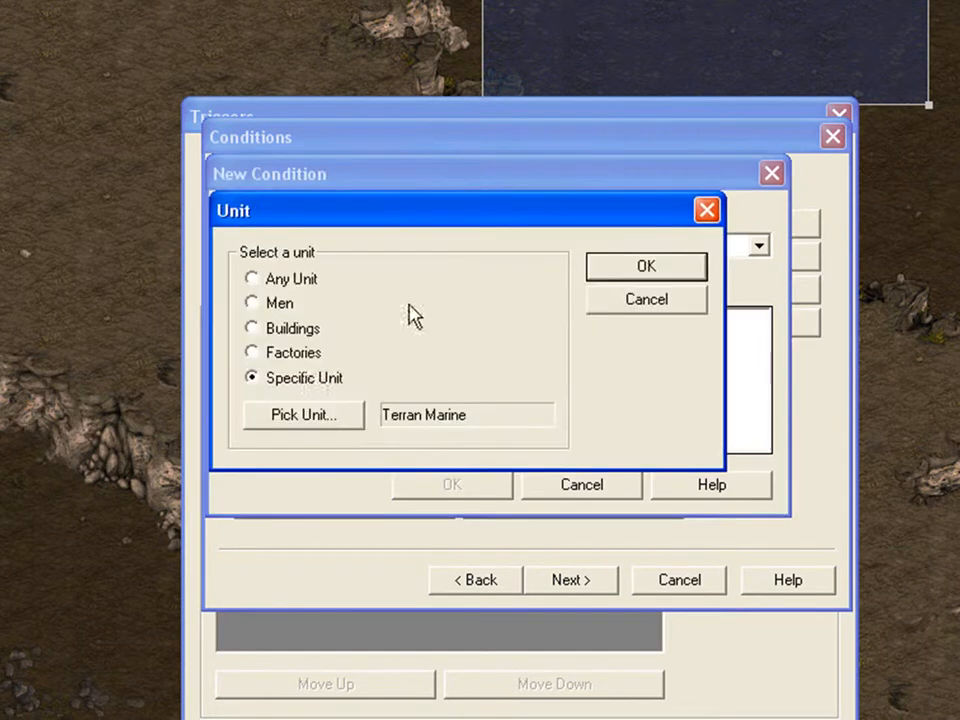
pyautogui.click(300, 415)
pyautogui.click(300, 314)
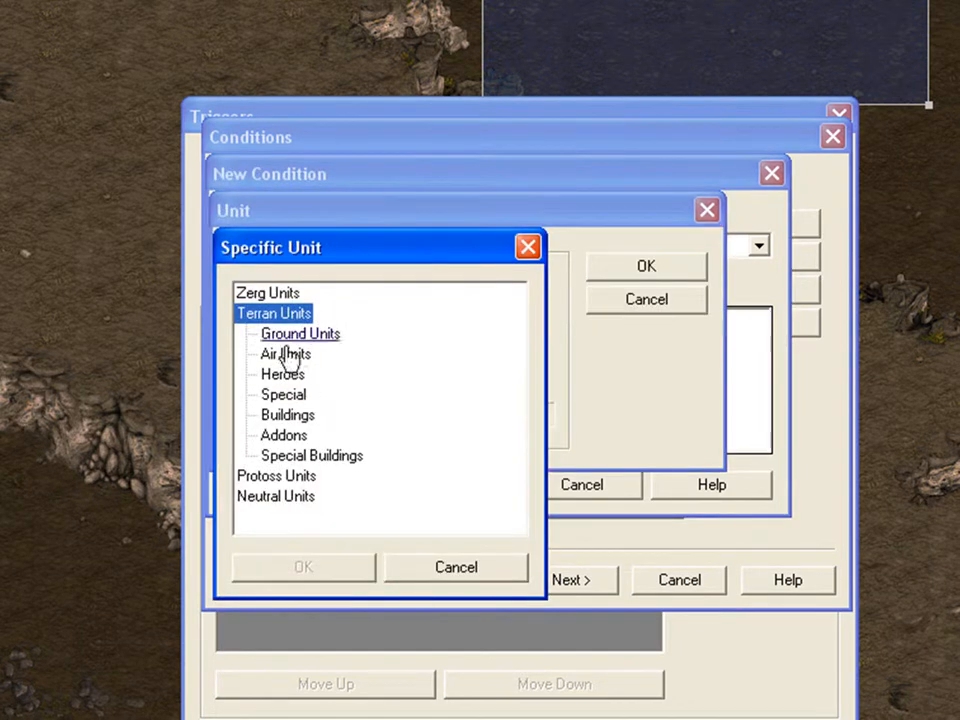
pyautogui.click(285, 356)
pyautogui.click(330, 414)
pyautogui.click(304, 567)
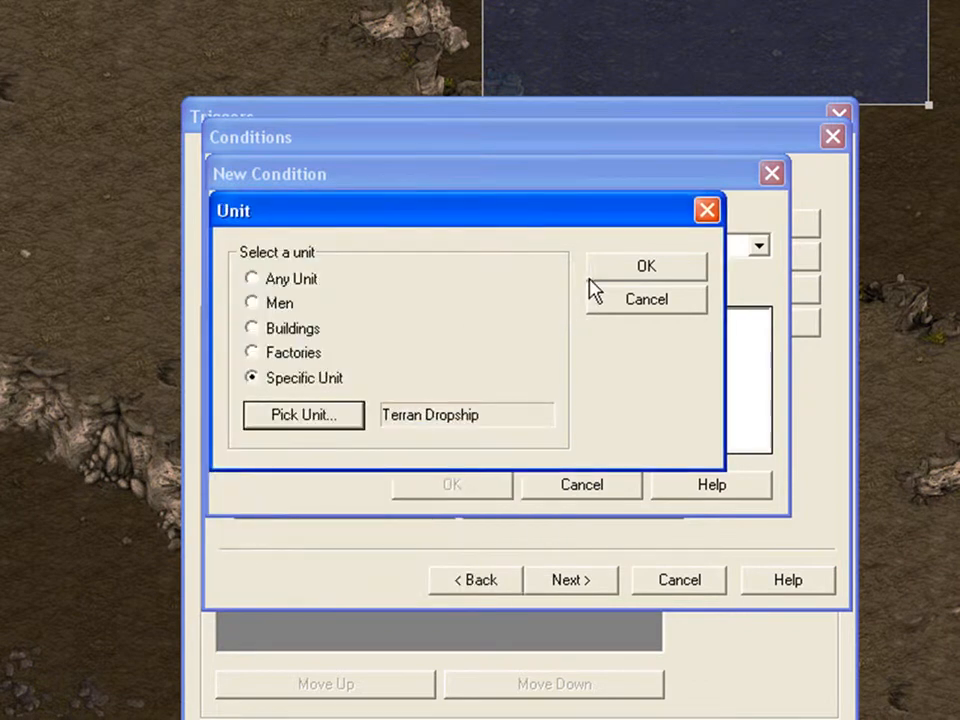
pyautogui.click(646, 266)
# Set the location of the Bring condition to Landing and accept the condition
pyautogui.click(518, 320)
pyautogui.click(555, 273)
pyautogui.click(452, 331)
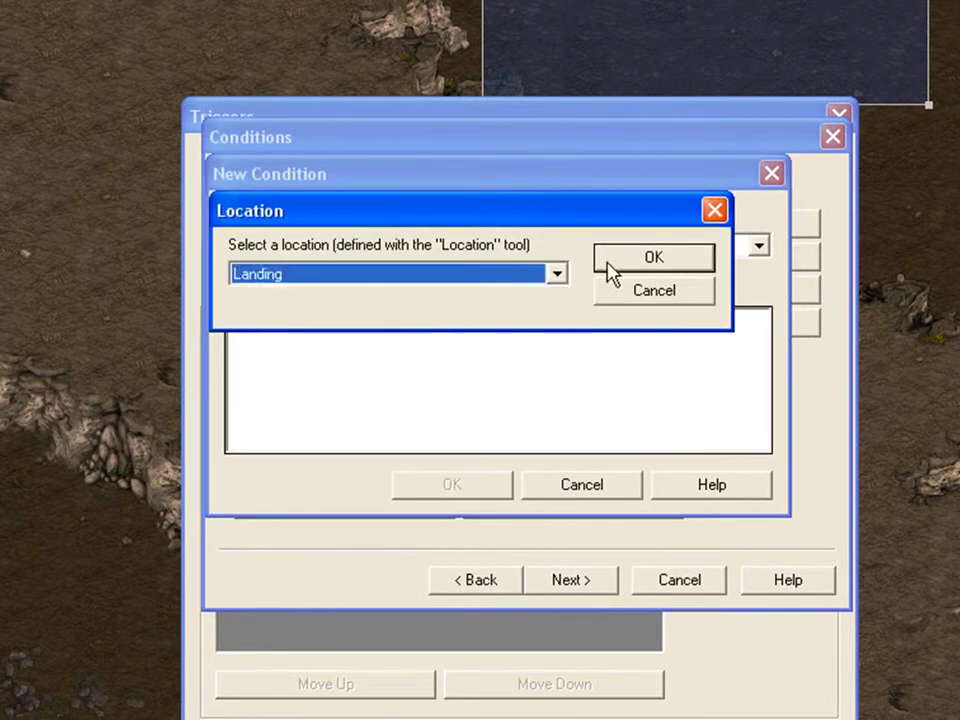
pyautogui.click(655, 259)
pyautogui.click(452, 484)
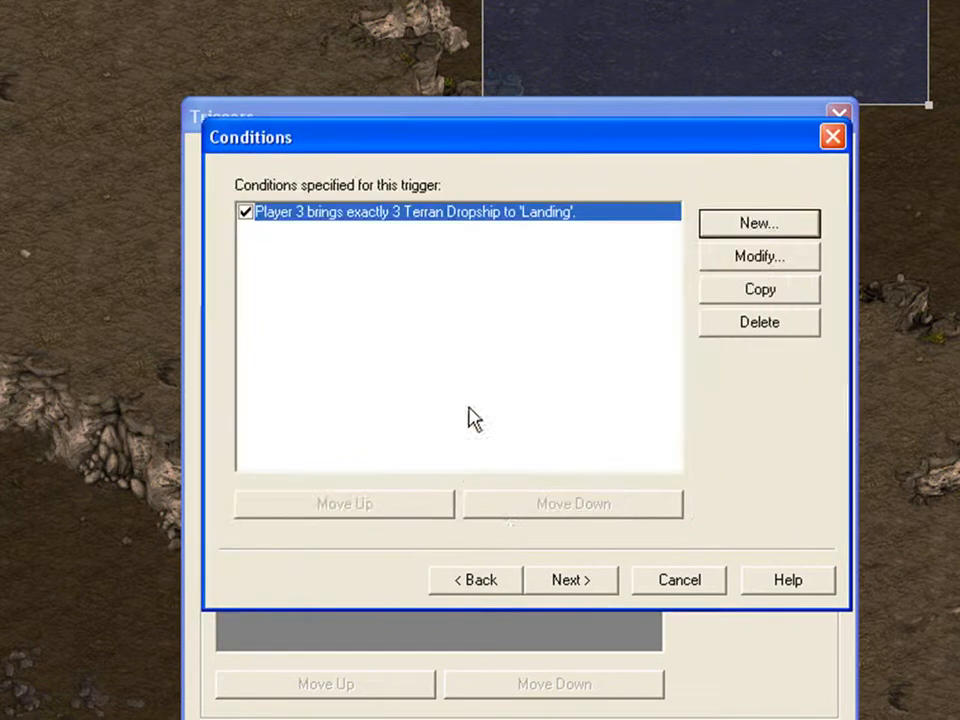
# Add a Center View action that centers the current player's view at the Landing location
pyautogui.click(566, 581)
pyautogui.click(740, 230)
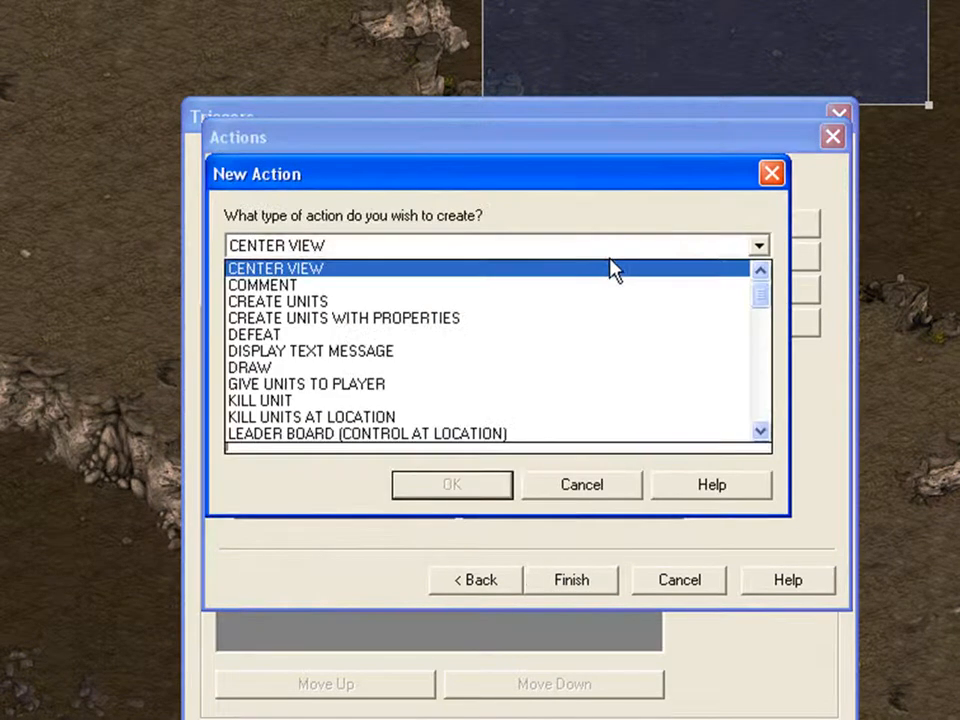
pyautogui.click(592, 283)
pyautogui.click(575, 247)
pyautogui.scroll(1, 534, 283)
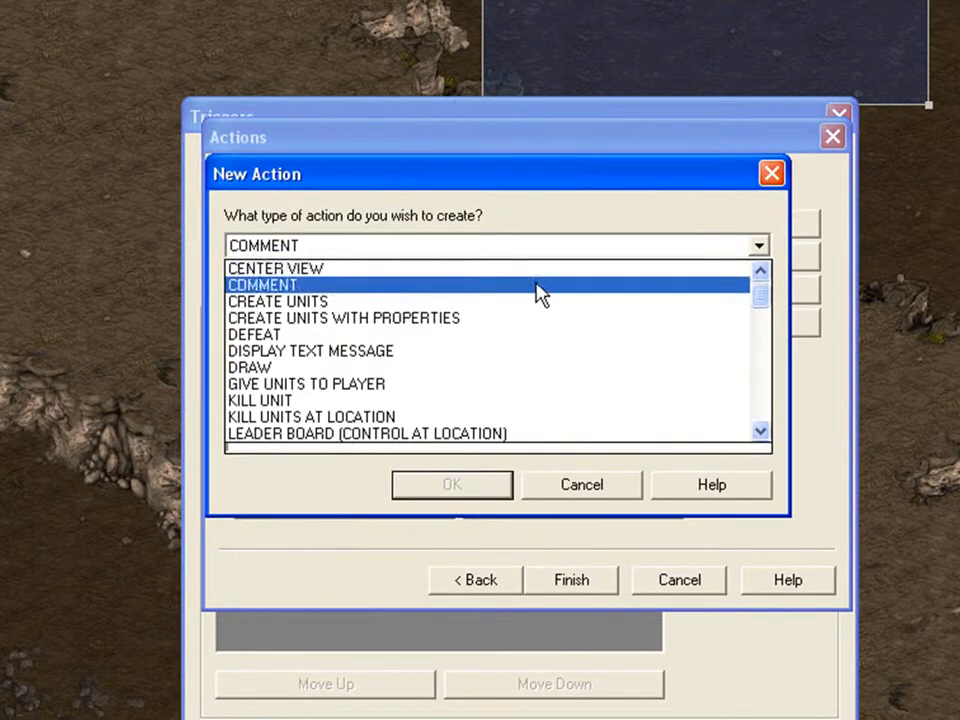
pyautogui.click(488, 268)
pyautogui.click(445, 320)
pyautogui.click(437, 278)
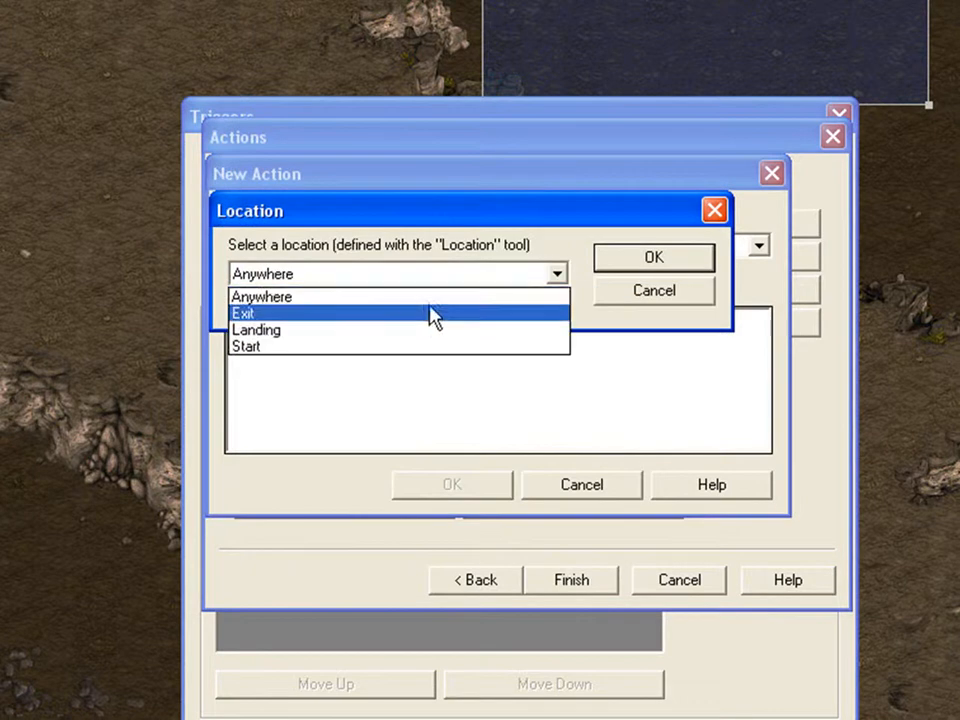
pyautogui.click(421, 337)
pyautogui.click(623, 260)
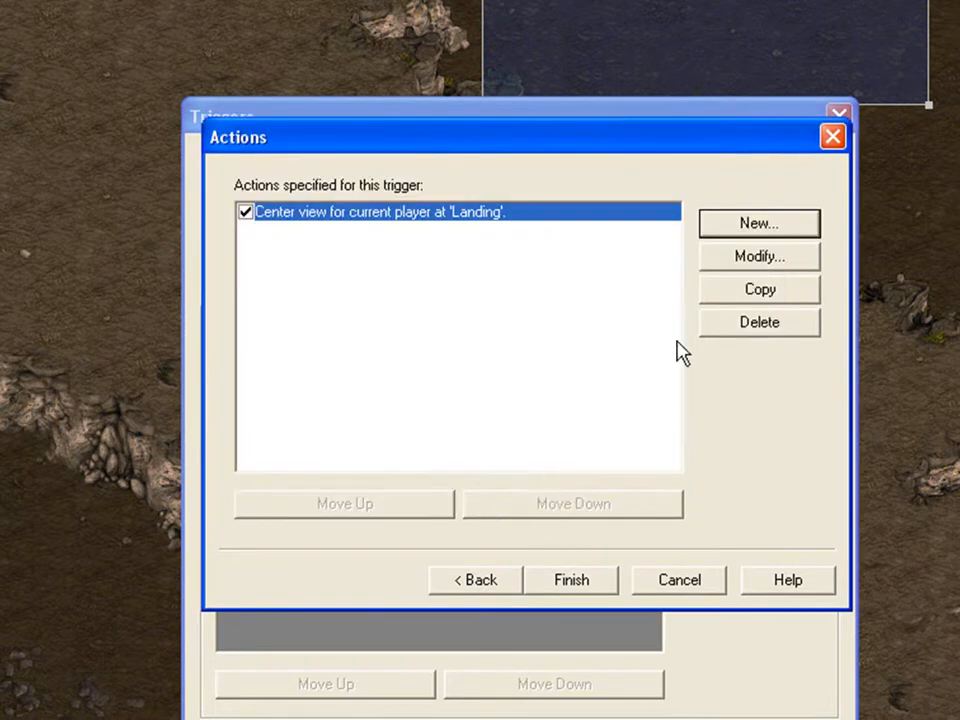
# Add a Create Units action to the trigger with a quantity of 6
pyautogui.click(738, 228)
pyautogui.click(610, 245)
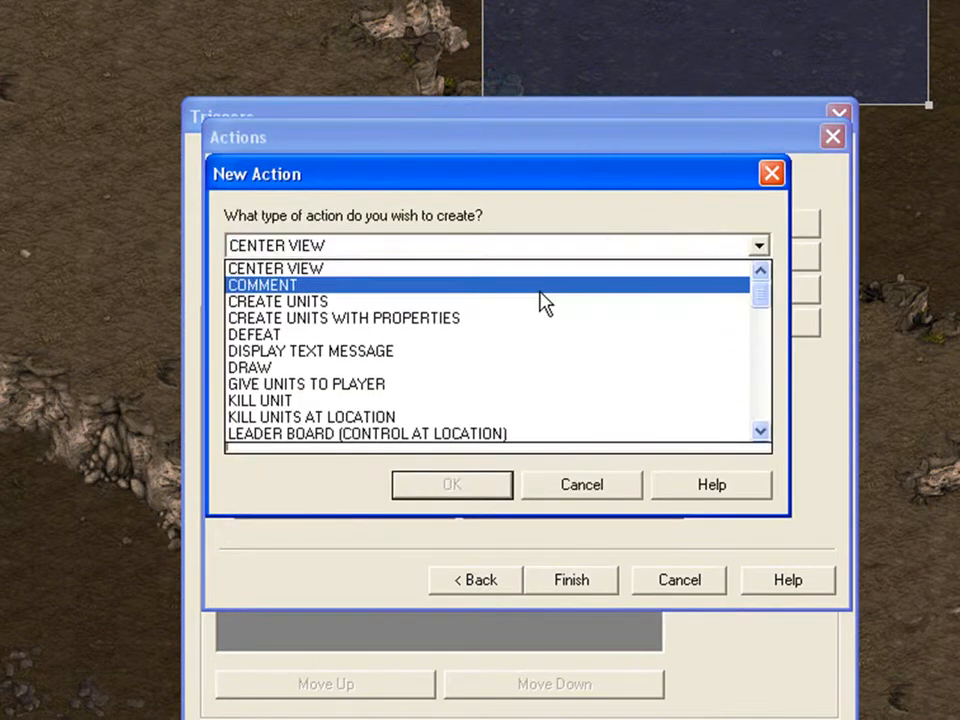
pyautogui.click(463, 302)
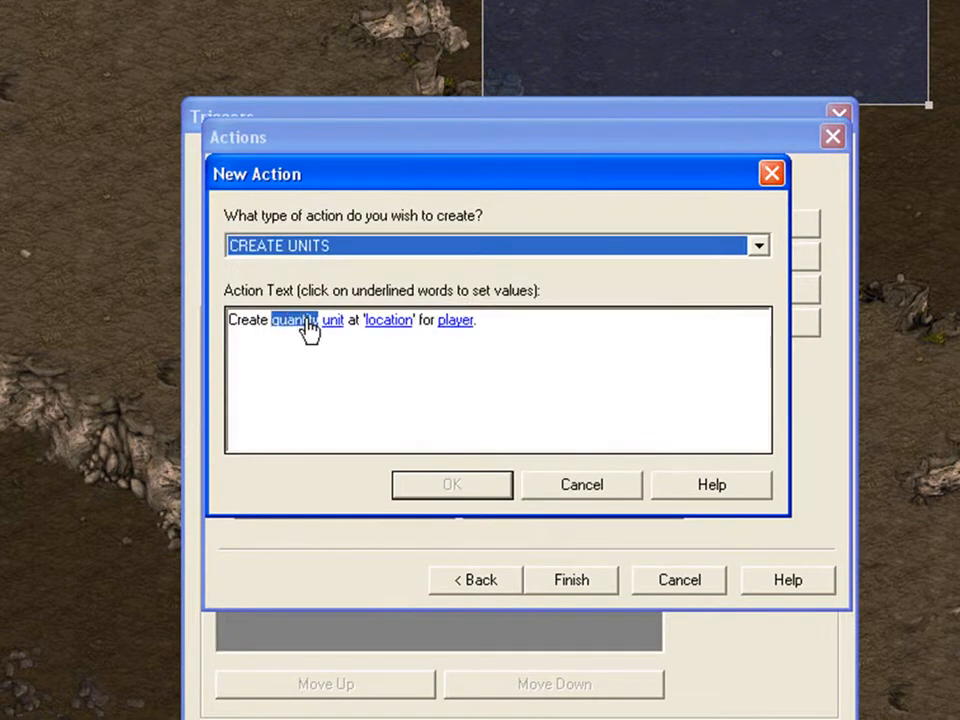
pyautogui.click(300, 321)
pyautogui.write('6')
pyautogui.click(428, 257)
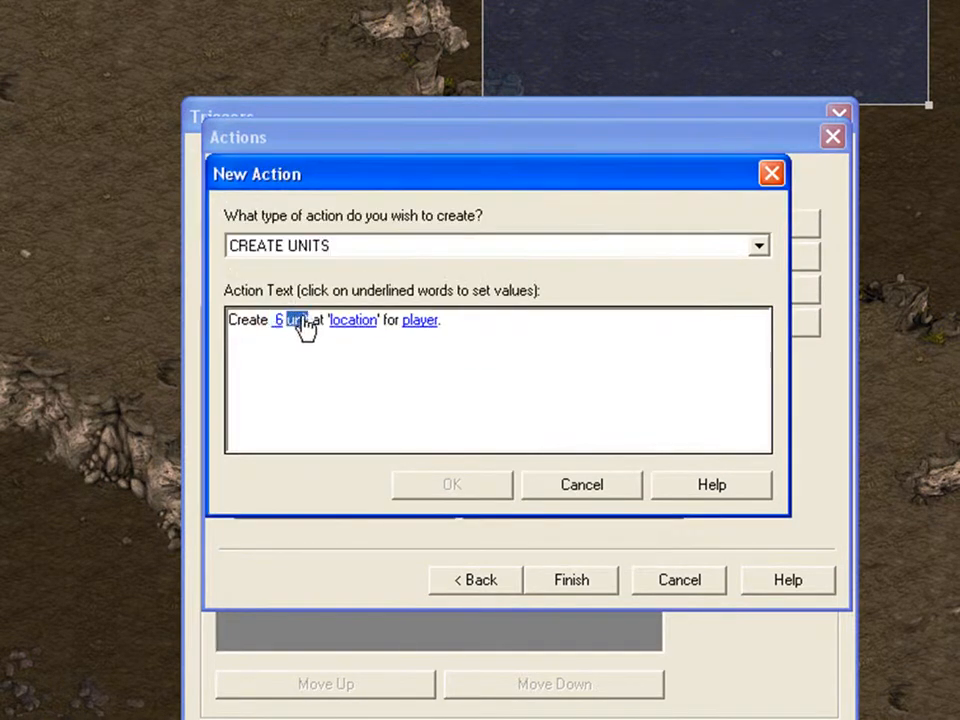
# Set the unit of the Create Units action to Terran Marine
pyautogui.click(300, 327)
pyautogui.doubleClick(280, 279)
pyautogui.doubleClick(296, 296)
pyautogui.click(318, 316)
pyautogui.click(300, 529)
# Set the location where the marines are created to Landing
pyautogui.click(412, 320)
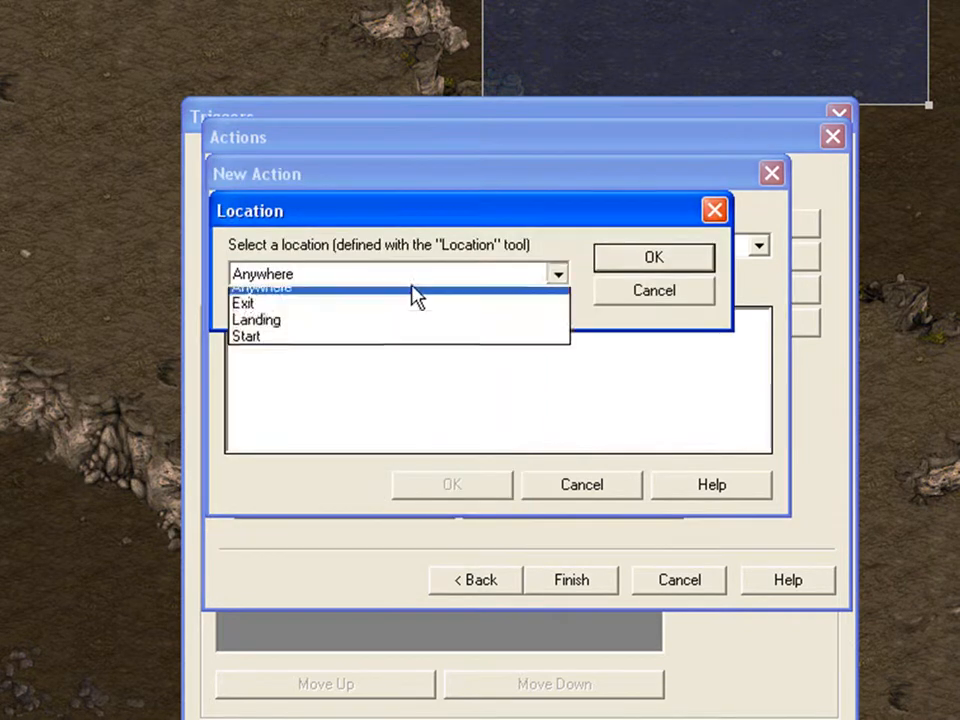
pyautogui.click(394, 330)
pyautogui.click(654, 257)
# Set the owner of the created marines to Player 3 and accept the action
pyautogui.click(482, 319)
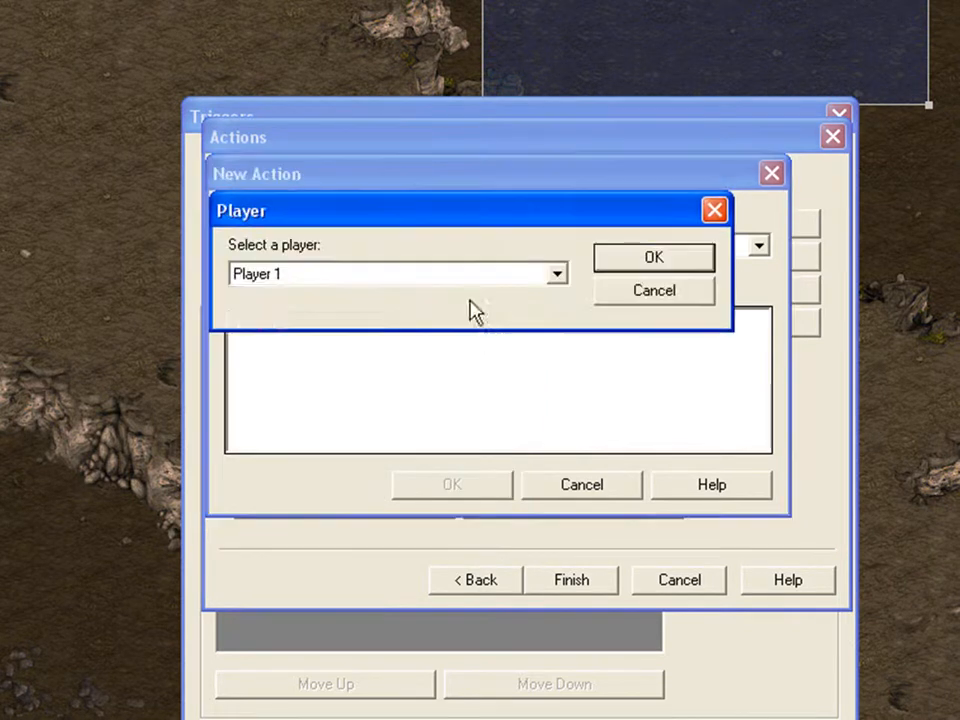
pyautogui.click(465, 278)
pyautogui.click(441, 330)
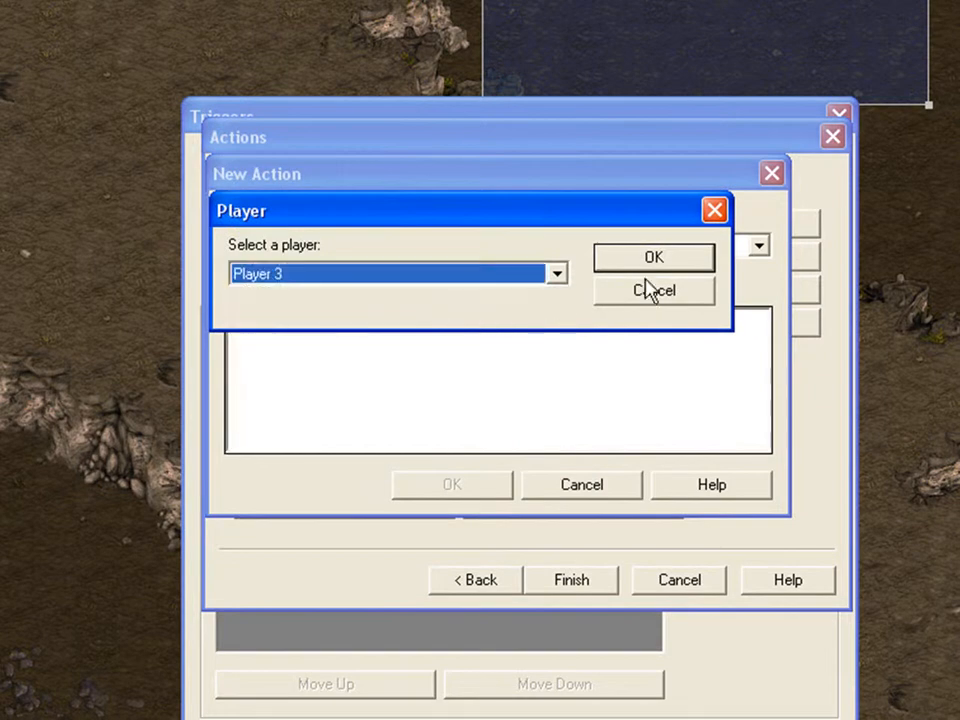
pyautogui.click(643, 264)
pyautogui.click(489, 488)
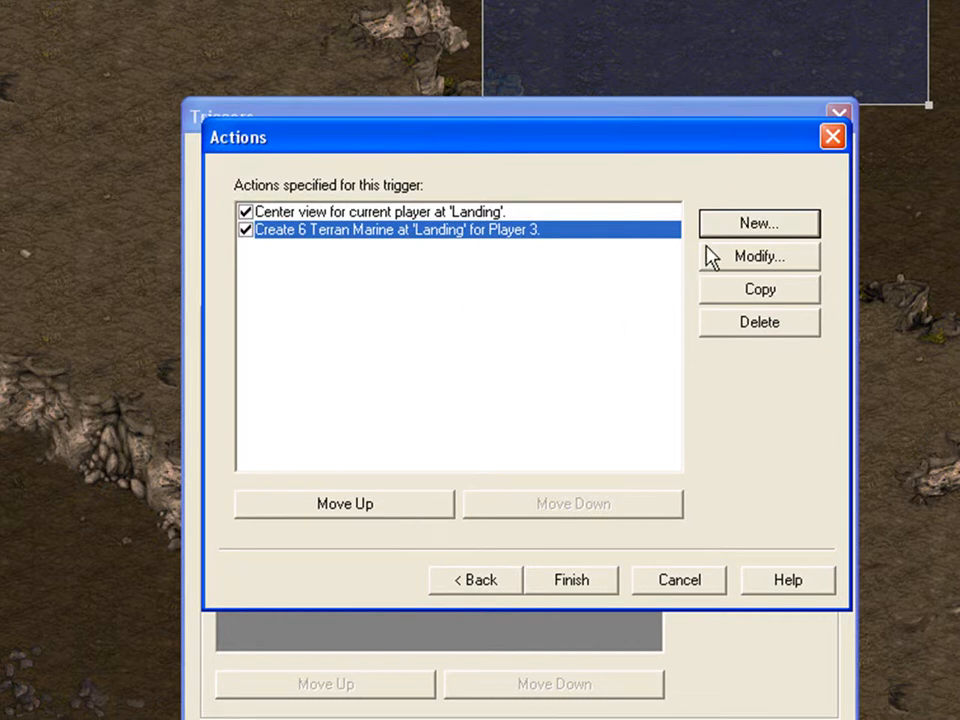
# Add an Order action to the trigger after the Create Units action
pyautogui.click(759, 222)
pyautogui.click(587, 250)
pyautogui.press('o')
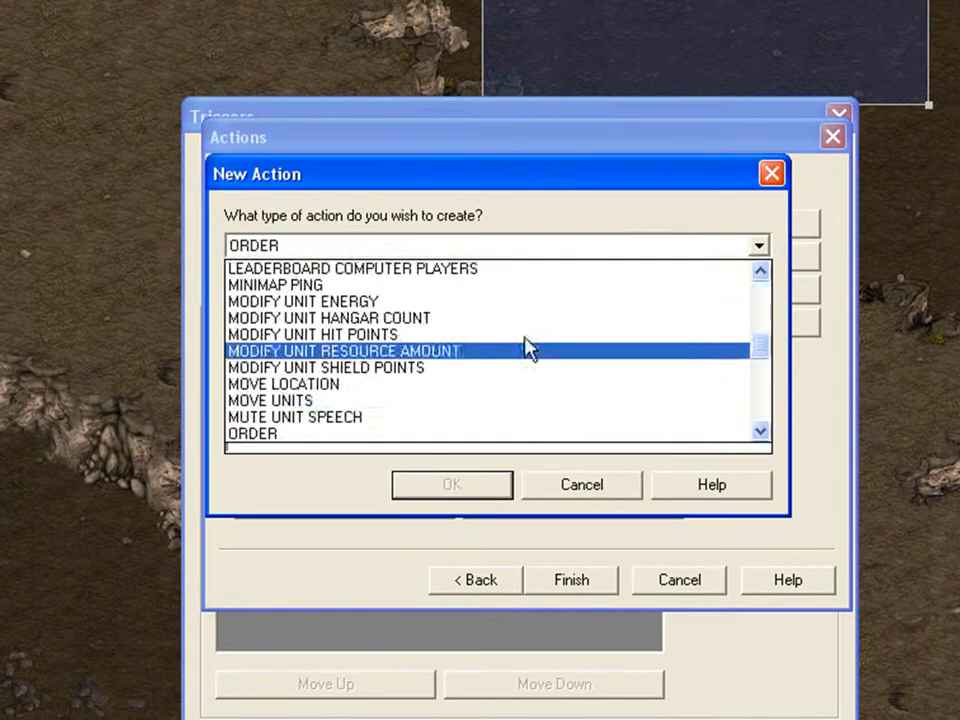
pyautogui.click(434, 432)
# Set the unit of the Order action to Terran Dropship
pyautogui.click(354, 322)
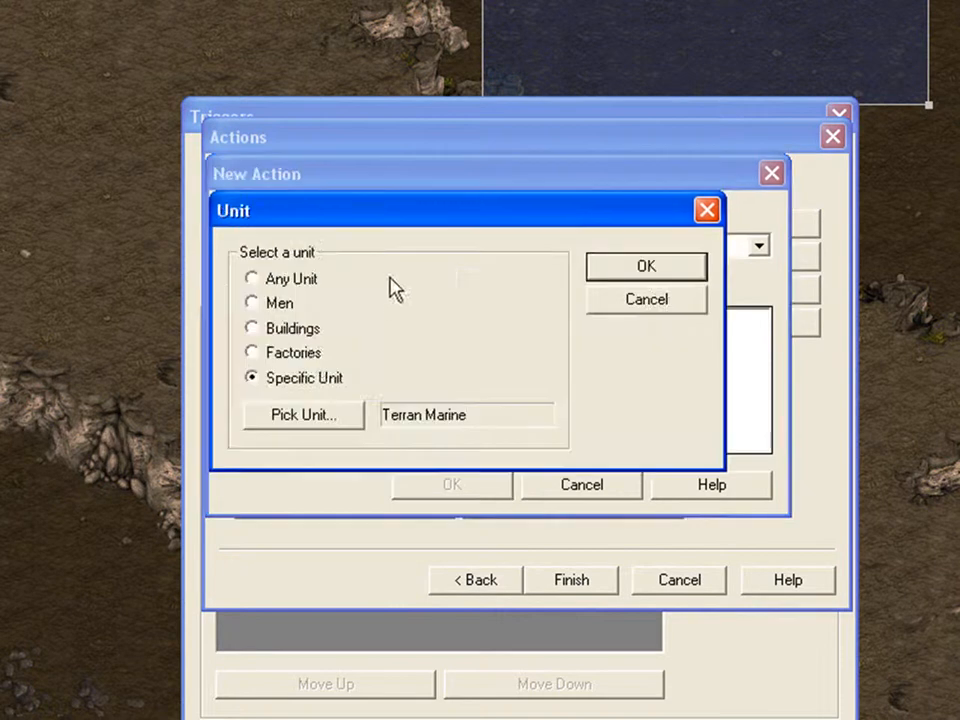
pyautogui.click(303, 415)
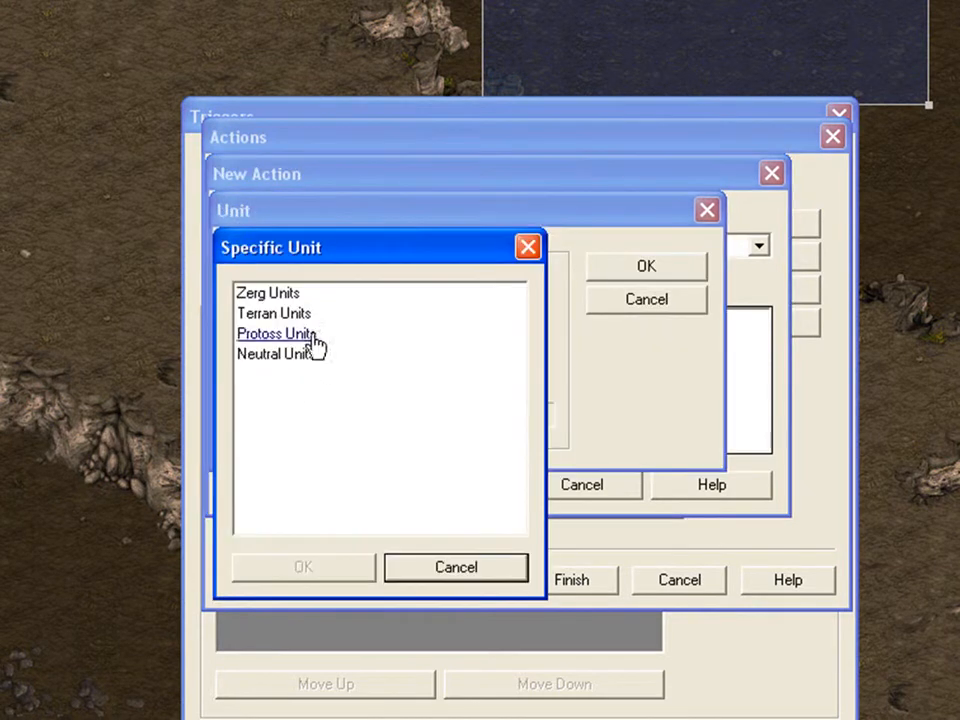
pyautogui.doubleClick(293, 313)
pyautogui.doubleClick(285, 353)
pyautogui.click(335, 414)
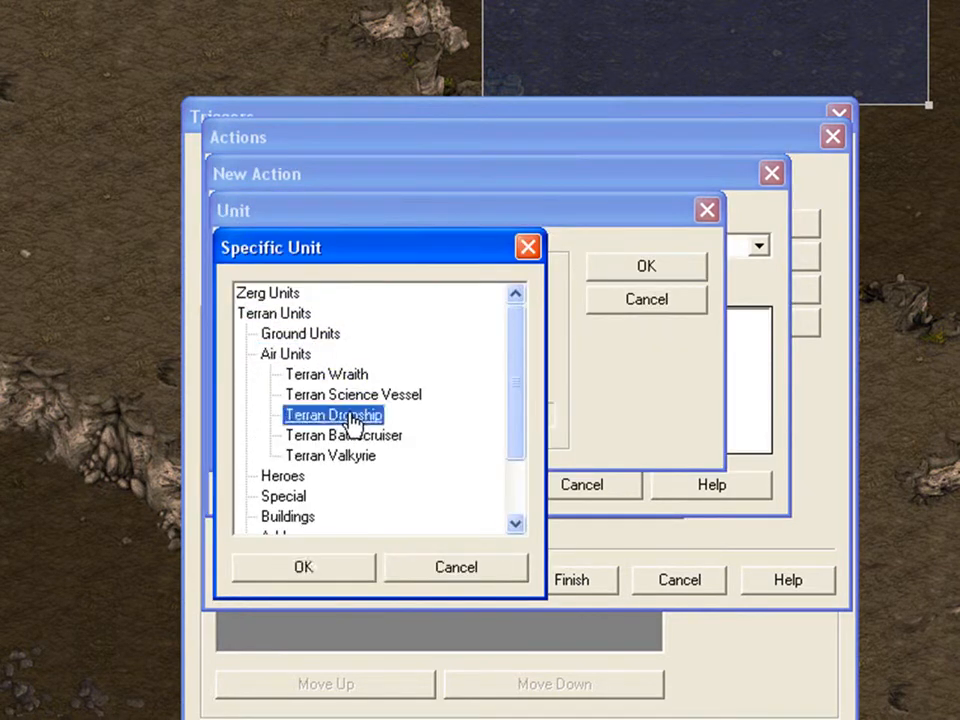
pyautogui.click(325, 567)
pyautogui.click(641, 266)
# Set the owner of the ordered dropships to Player 3 and their current location to Landing
pyautogui.click(510, 319)
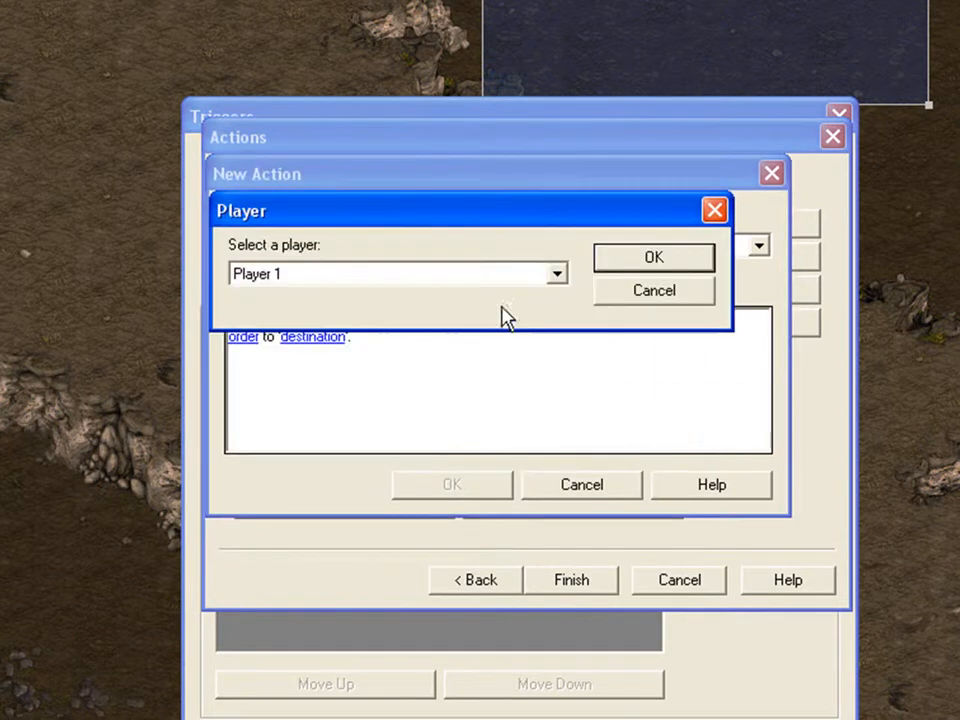
pyautogui.click(470, 274)
pyautogui.click(431, 332)
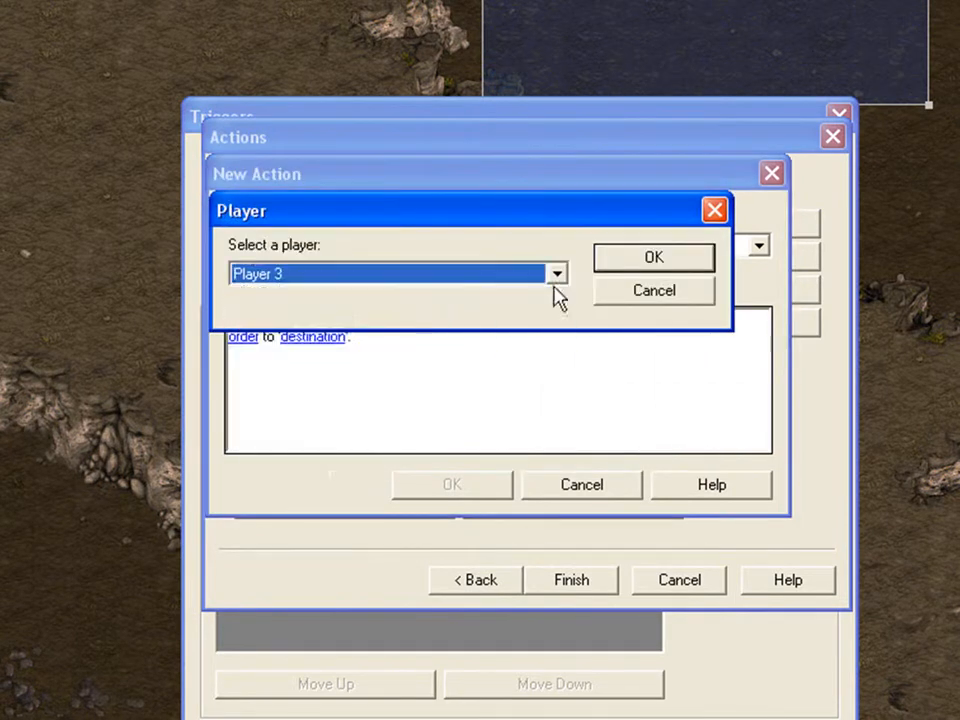
pyautogui.click(636, 262)
pyautogui.click(566, 321)
pyautogui.click(380, 273)
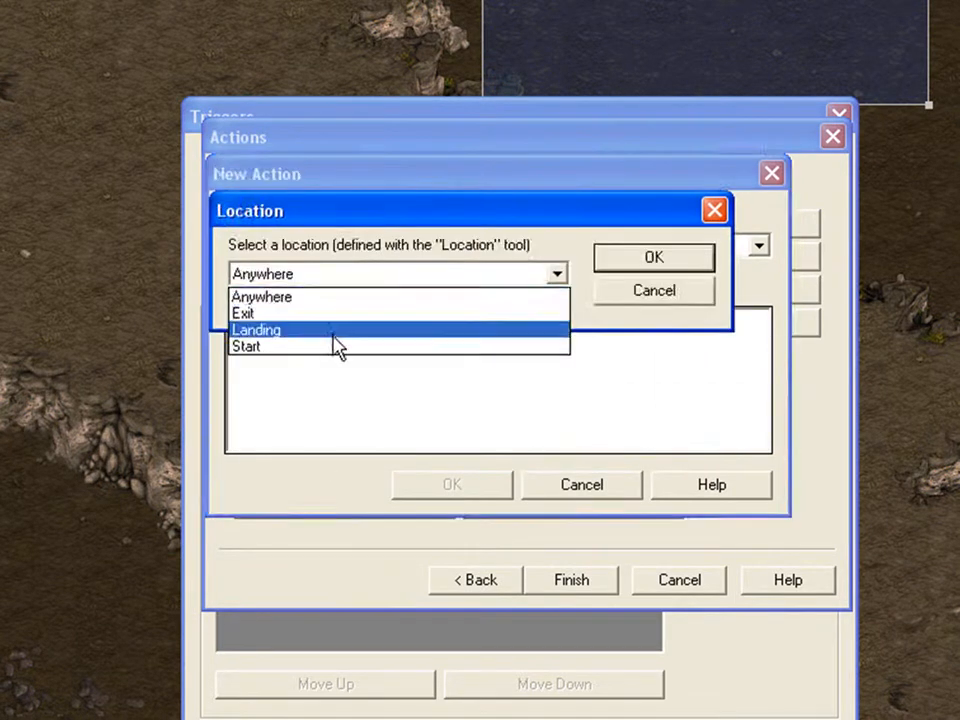
pyautogui.click(334, 333)
pyautogui.click(634, 256)
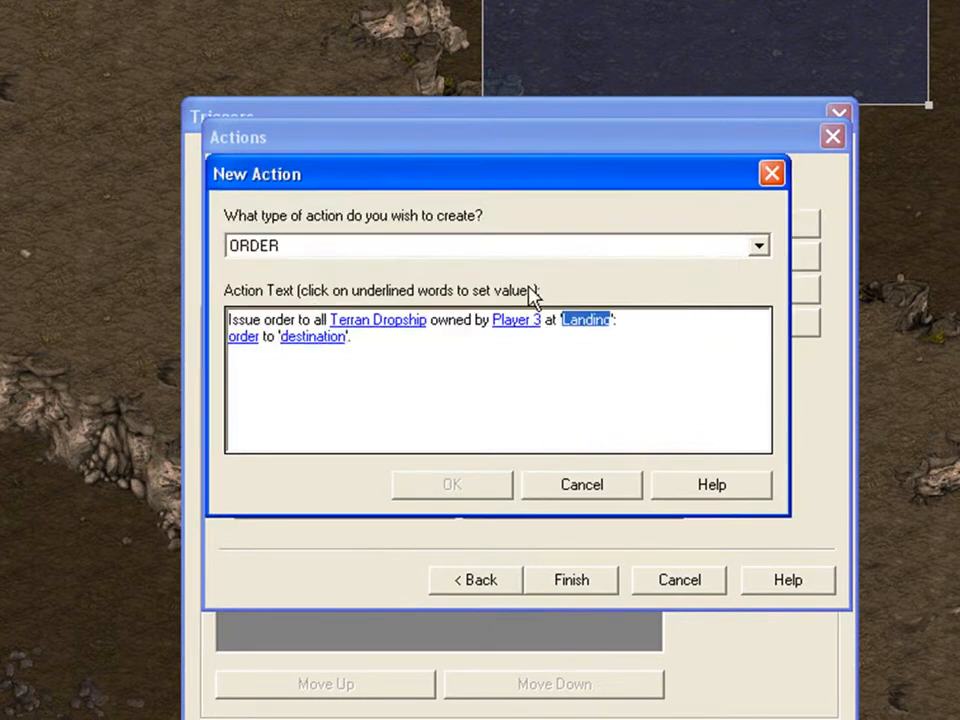
# Set the dropships' order to Move with the Exit location as destination
pyautogui.click(242, 337)
pyautogui.click(417, 258)
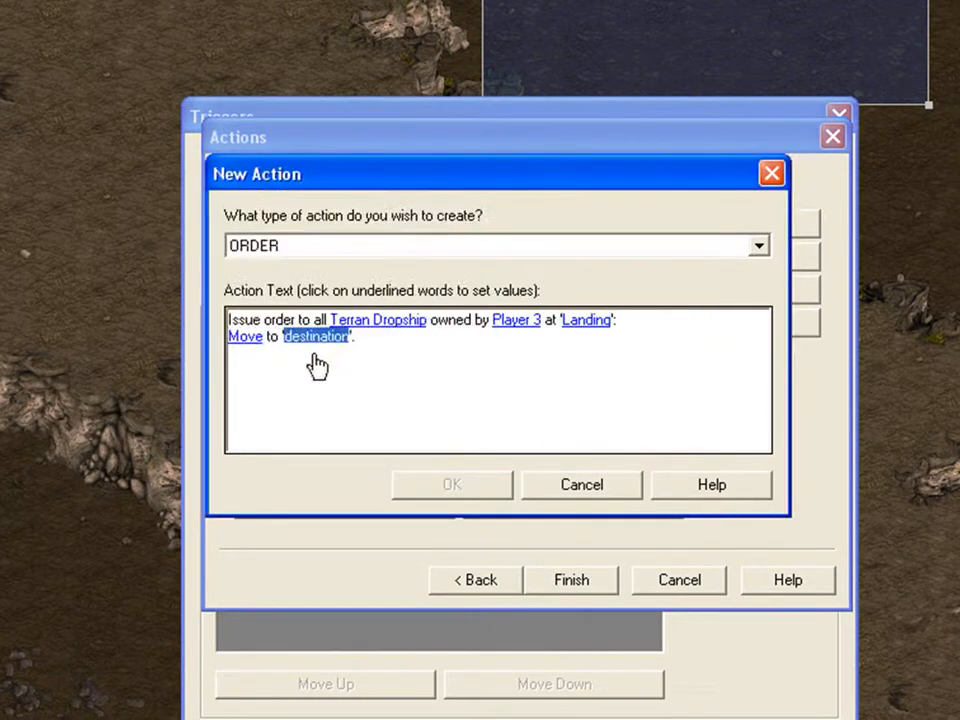
pyautogui.click(317, 338)
pyautogui.click(380, 273)
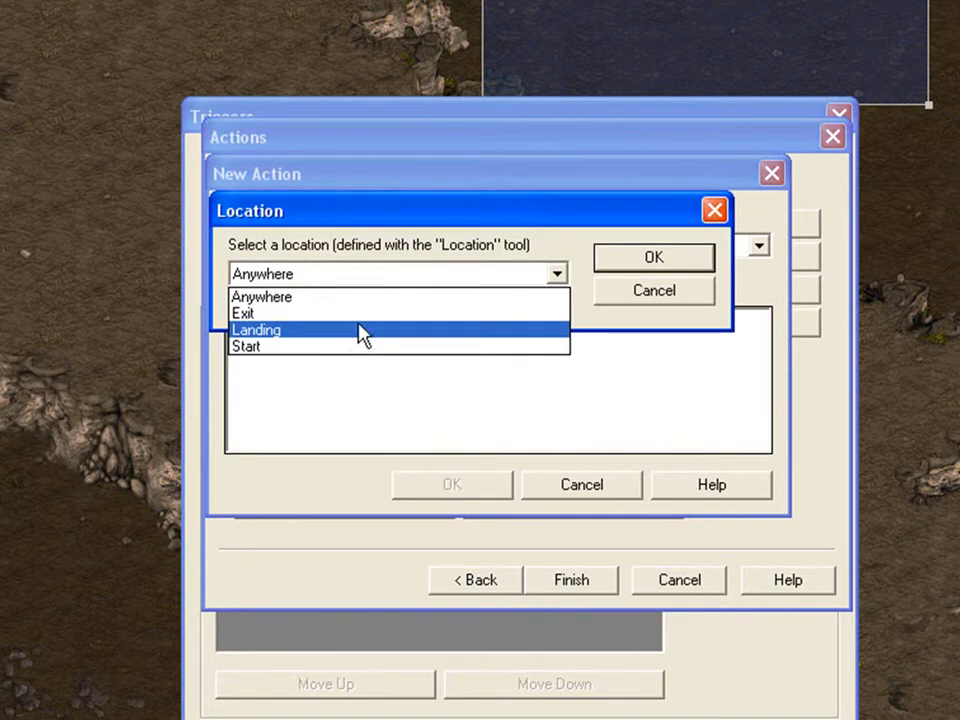
pyautogui.click(320, 313)
pyautogui.click(605, 257)
# Accept the dropship order, finish the trigger and close the trigger editor
pyautogui.click(470, 488)
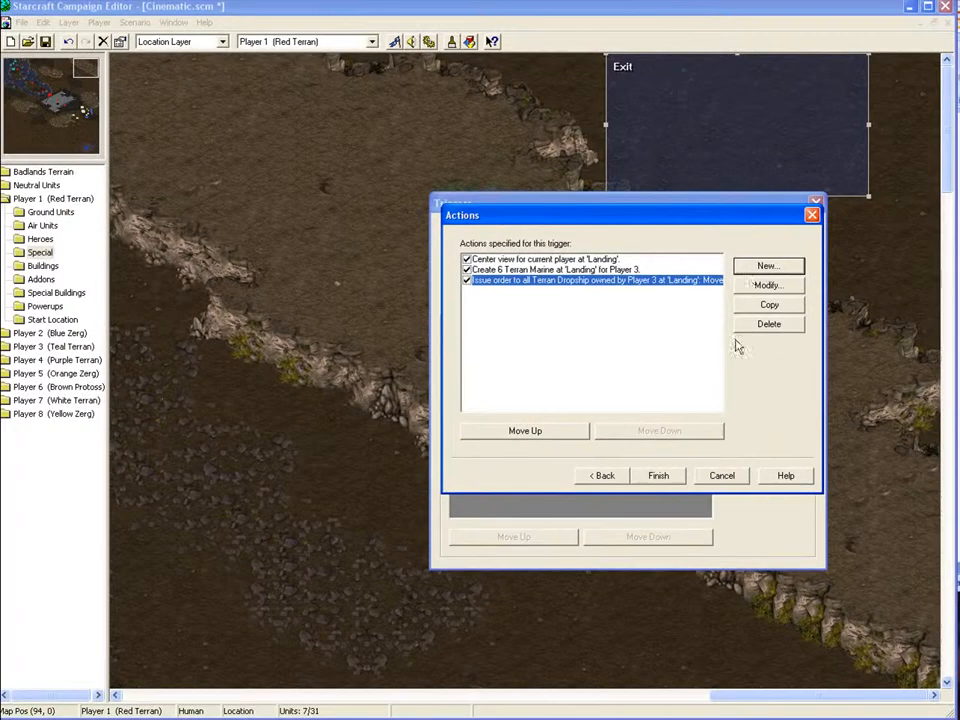
pyautogui.click(676, 476)
pyautogui.click(769, 249)
# Draw a small rectangular location on the dark ground below the ramps, southeast of the Landing location
pyautogui.click(18, 76)
pyautogui.moveTo(18, 76); pyautogui.dragTo(58, 104)
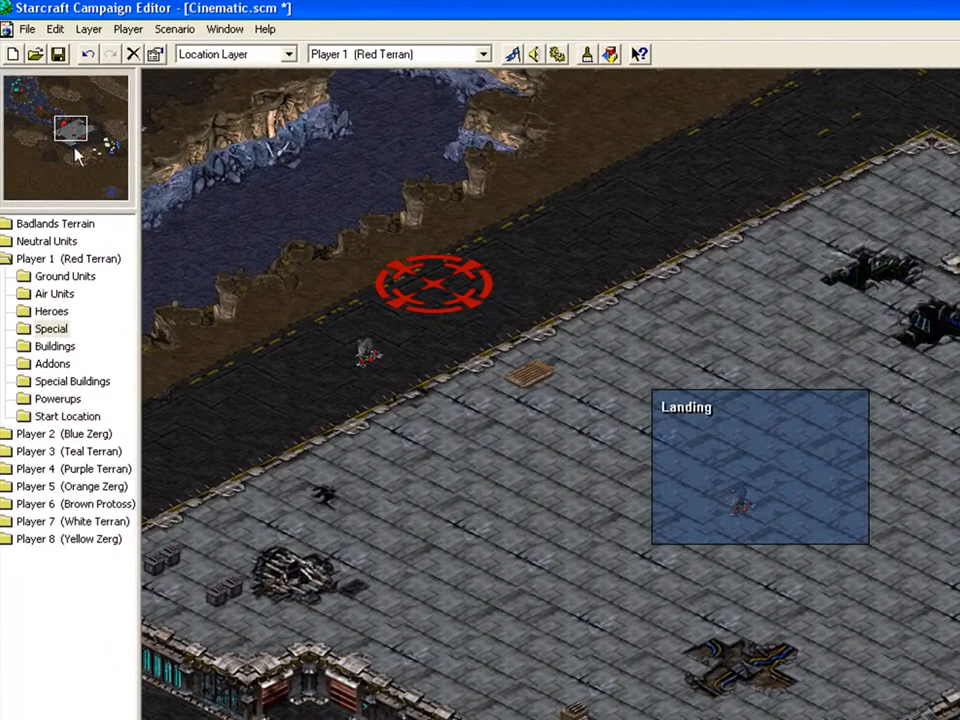
pyautogui.moveTo(76, 155)
pyautogui.mouseDown()
pyautogui.moveTo(96, 146)
pyautogui.moveTo(85, 145)
pyautogui.mouseUp()
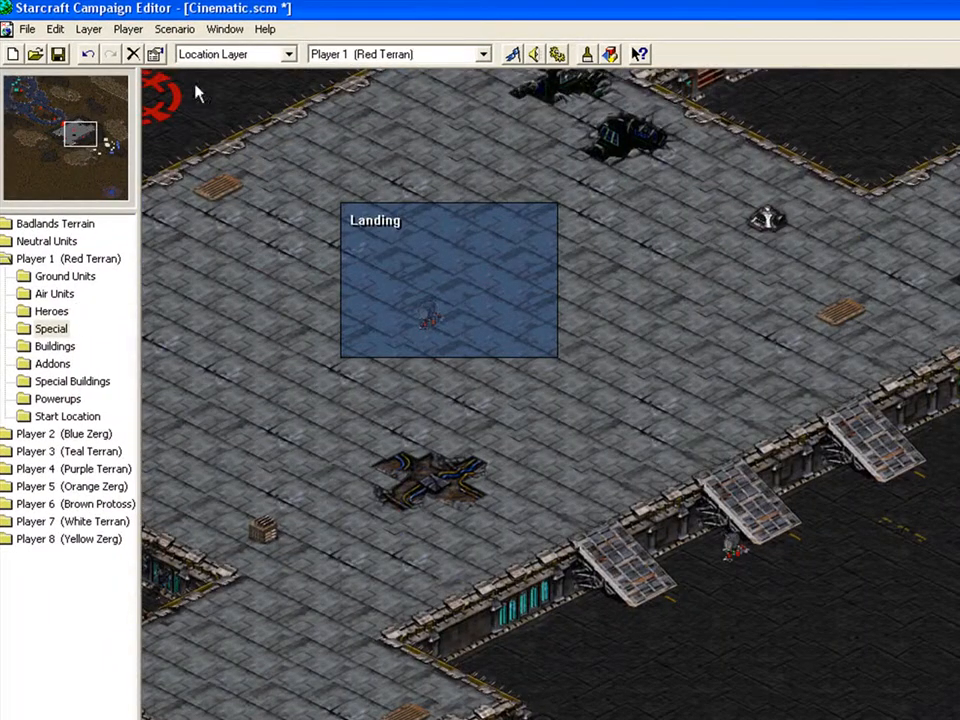
pyautogui.click(88, 28)
pyautogui.click(118, 99)
pyautogui.moveTo(781, 549); pyautogui.dragTo(895, 628)
# Rename the new location below the ramps as Bravo
pyautogui.rightClick(875, 612)
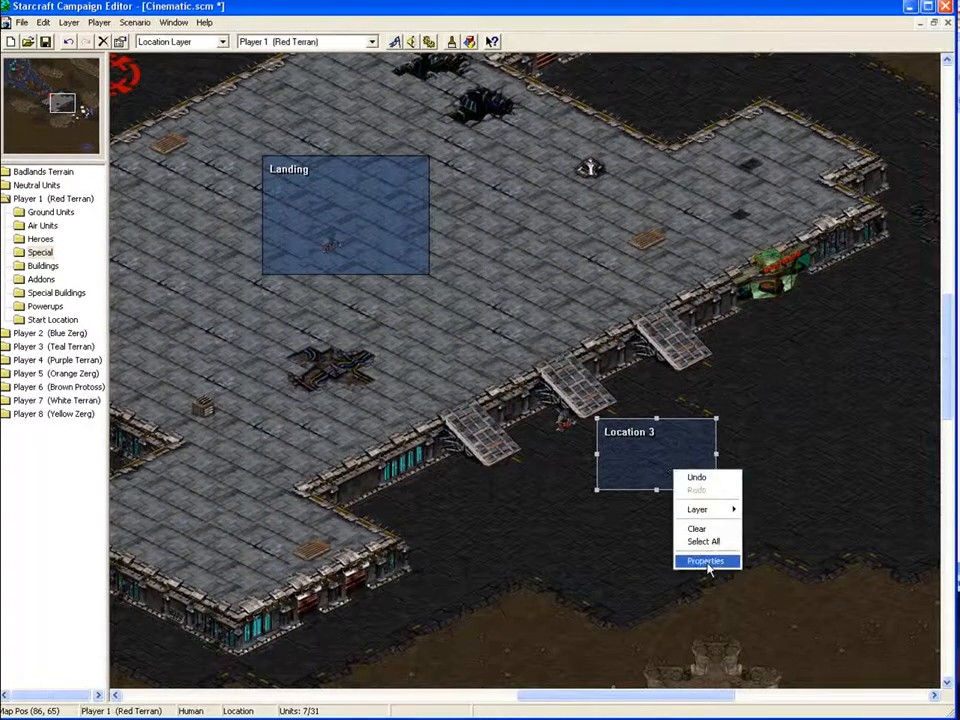
pyautogui.click(706, 561)
pyautogui.press('BackSpace')
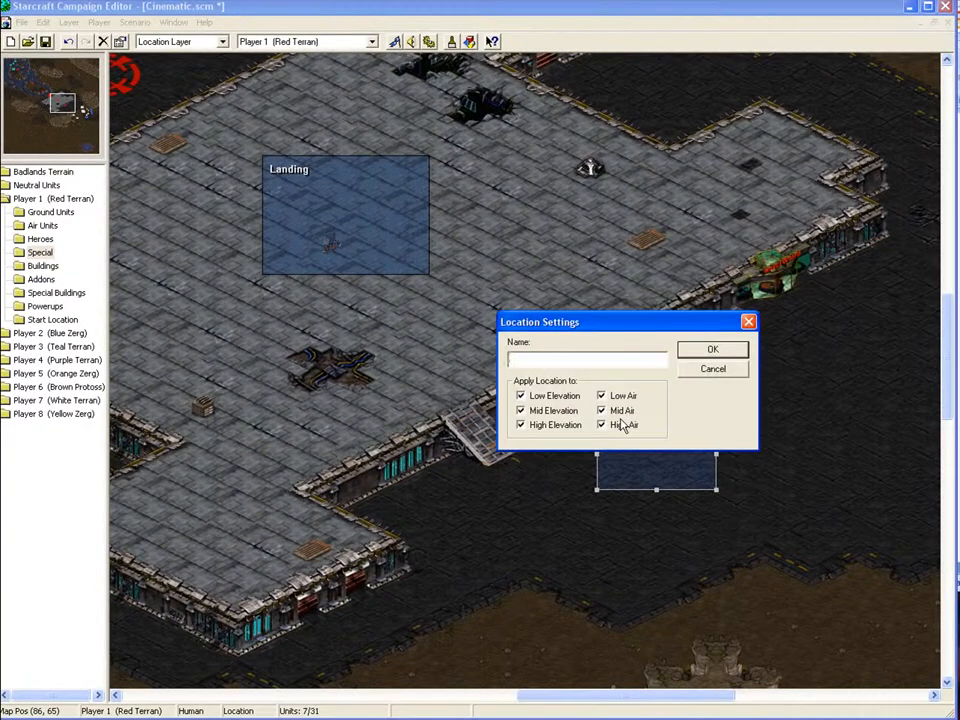
pyautogui.press('Return')
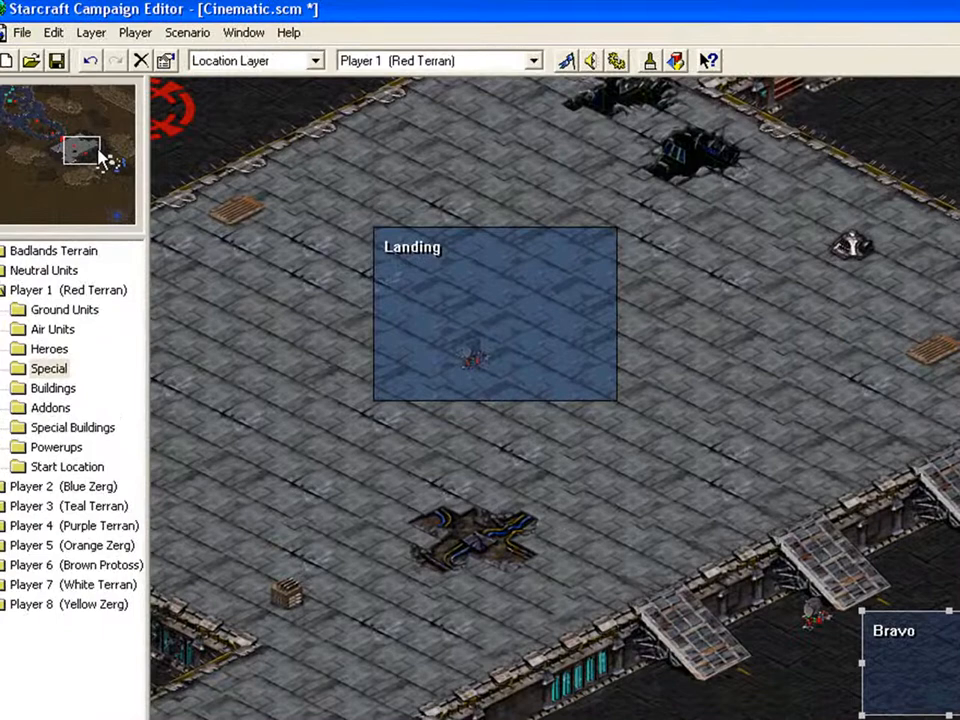
# Open Player 1's dropship landing trigger for editing and show its actions
pyautogui.click(81, 150)
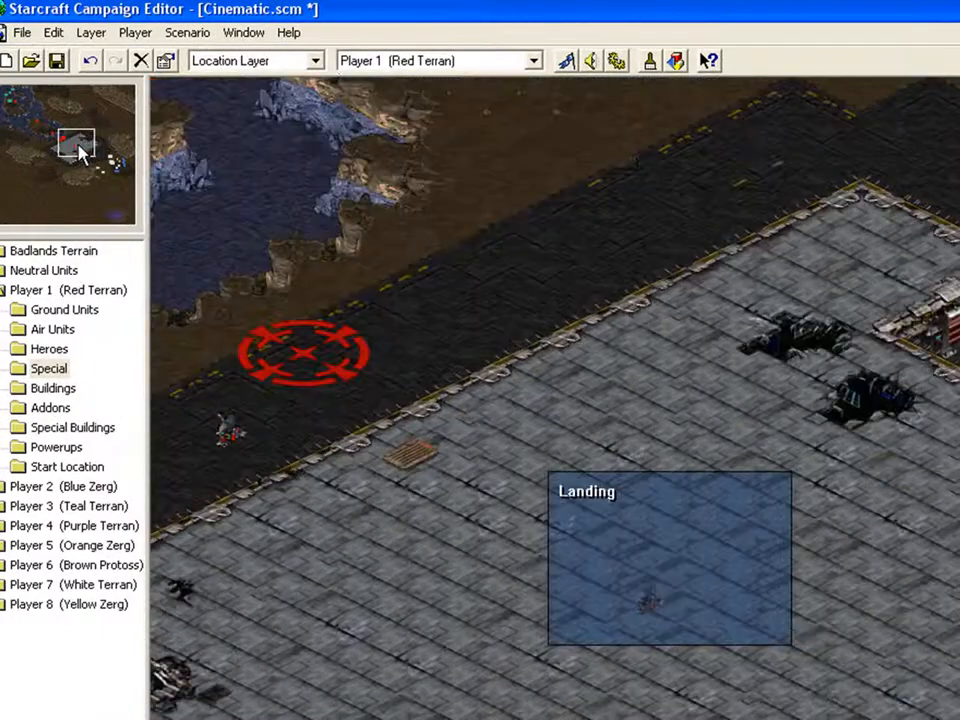
pyautogui.click(615, 60)
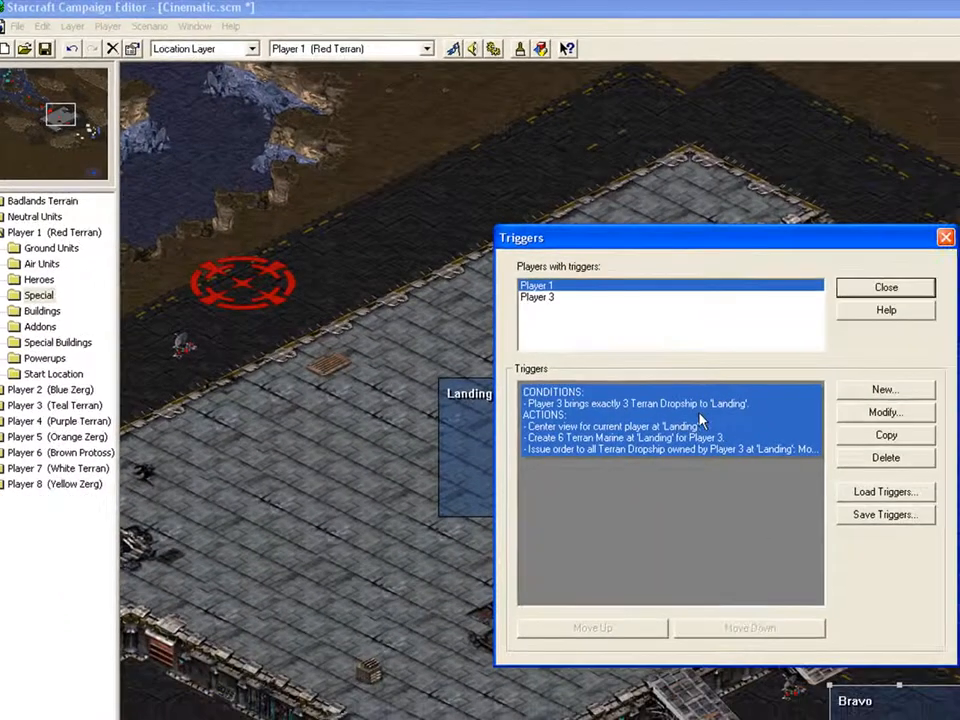
pyautogui.doubleClick(692, 425)
pyautogui.click(628, 276)
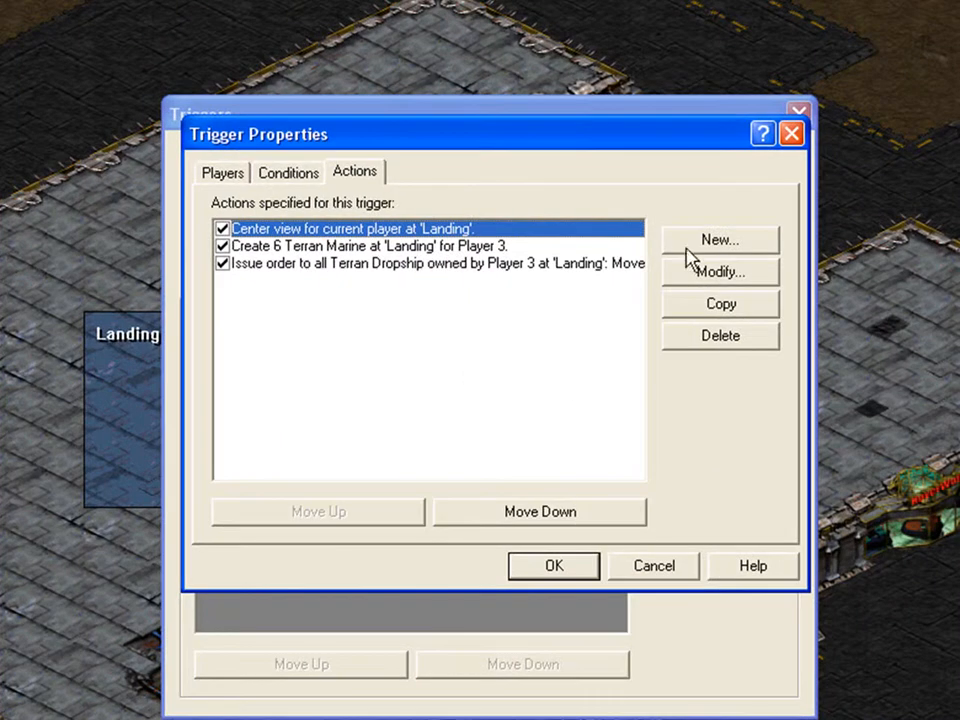
# Add a Wait action of 120 milliseconds to the trigger
pyautogui.click(688, 248)
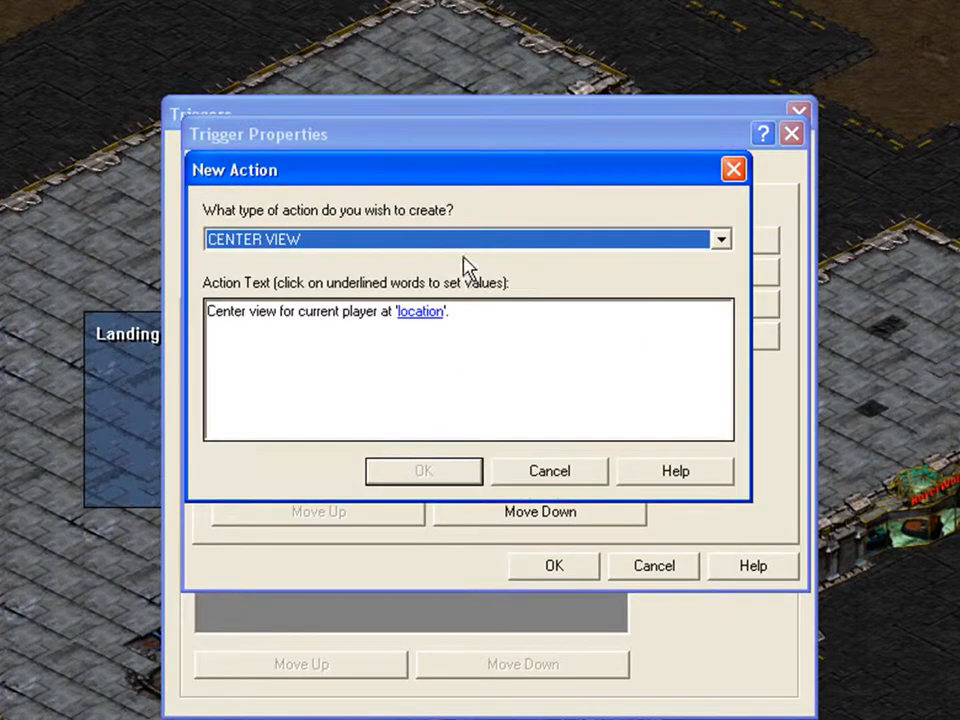
pyautogui.click(461, 240)
pyautogui.press('w')
pyautogui.click(332, 423)
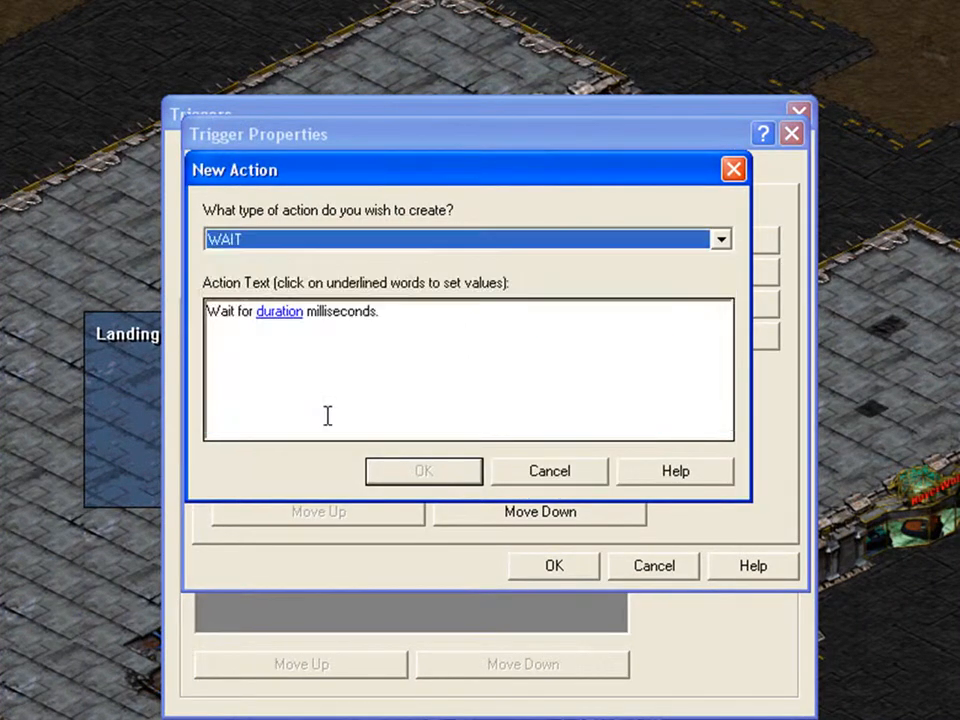
pyautogui.click(283, 311)
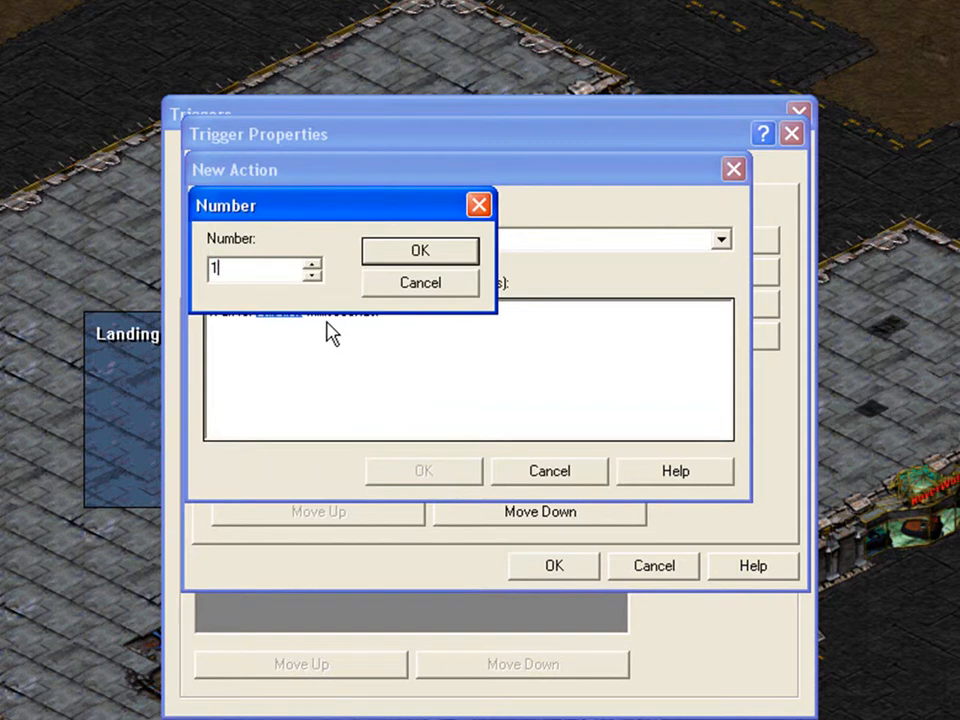
pyautogui.click(390, 252)
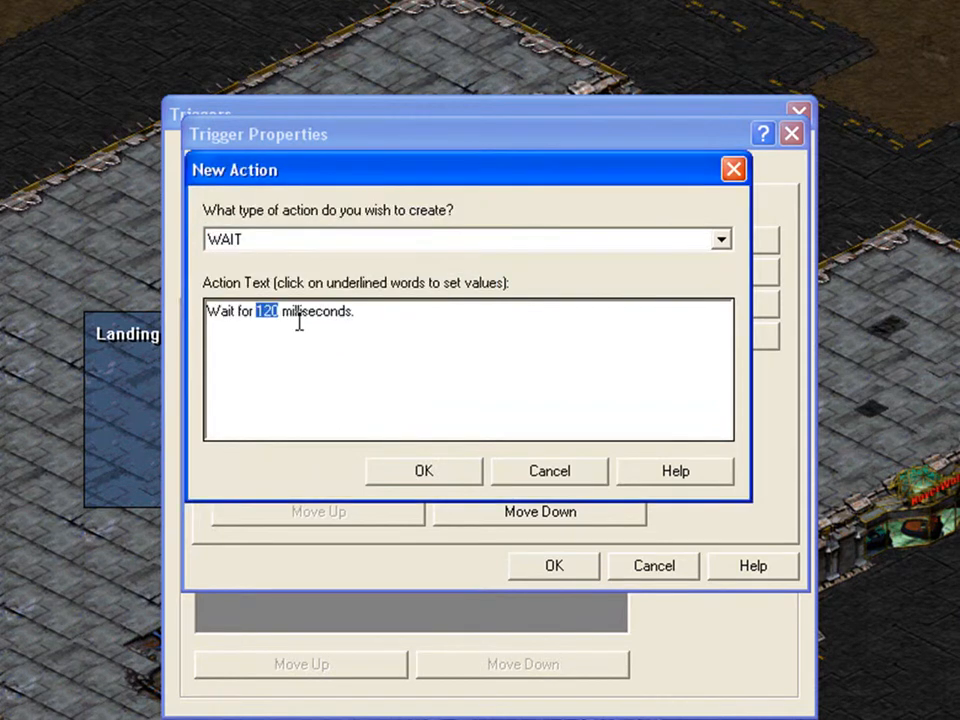
pyautogui.click(421, 471)
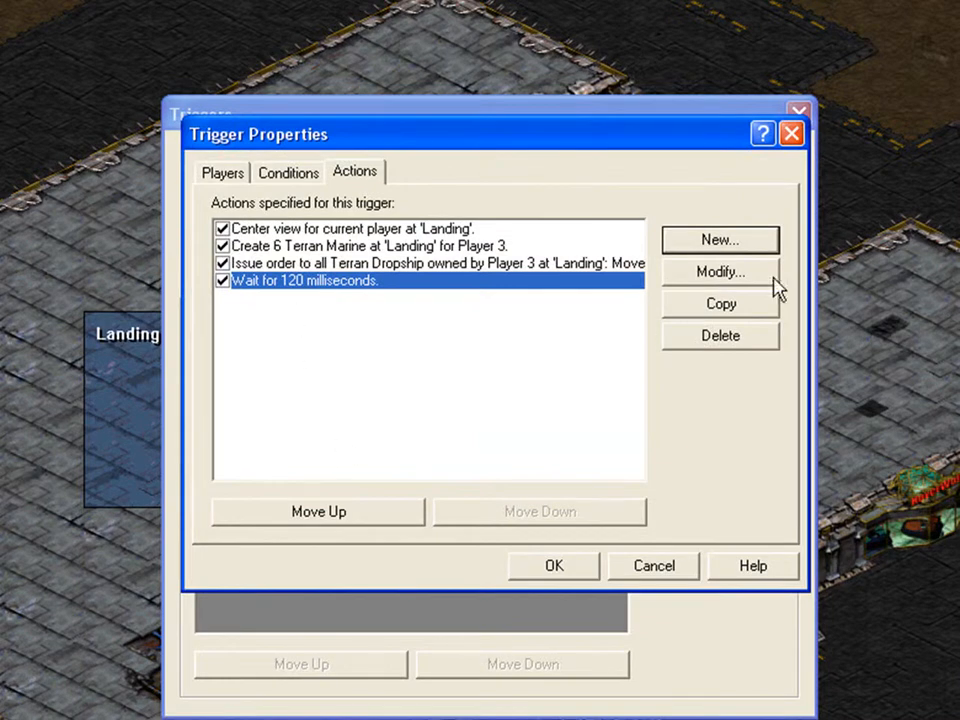
# Add a Talking Portrait action to the trigger after the wait
pyautogui.click(745, 245)
pyautogui.click(418, 242)
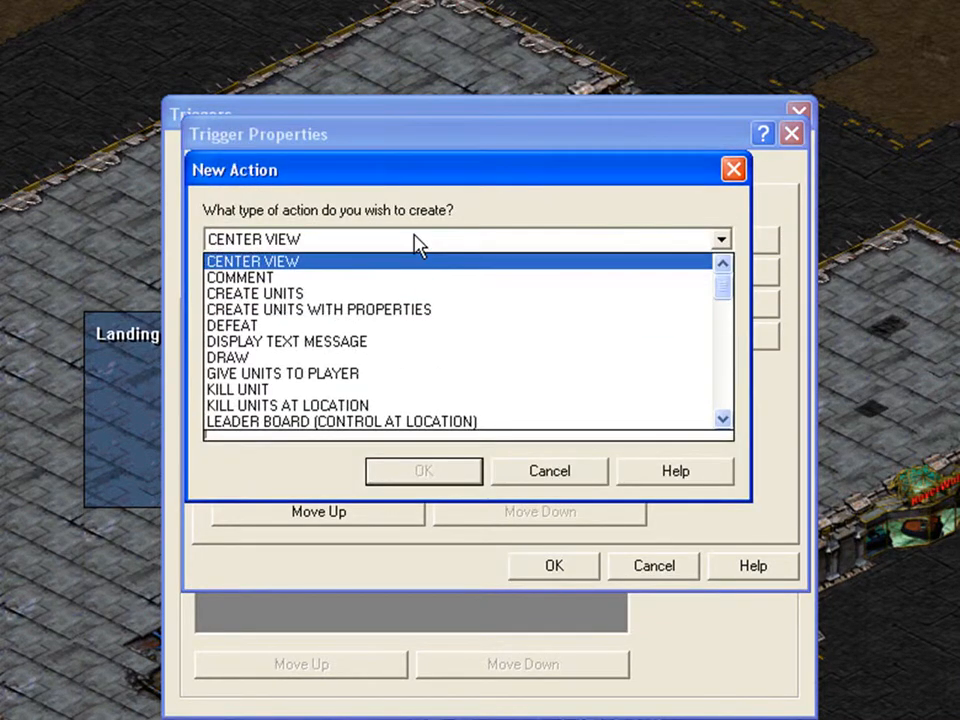
pyautogui.press('s')
pyautogui.scroll(-5, 452, 390)
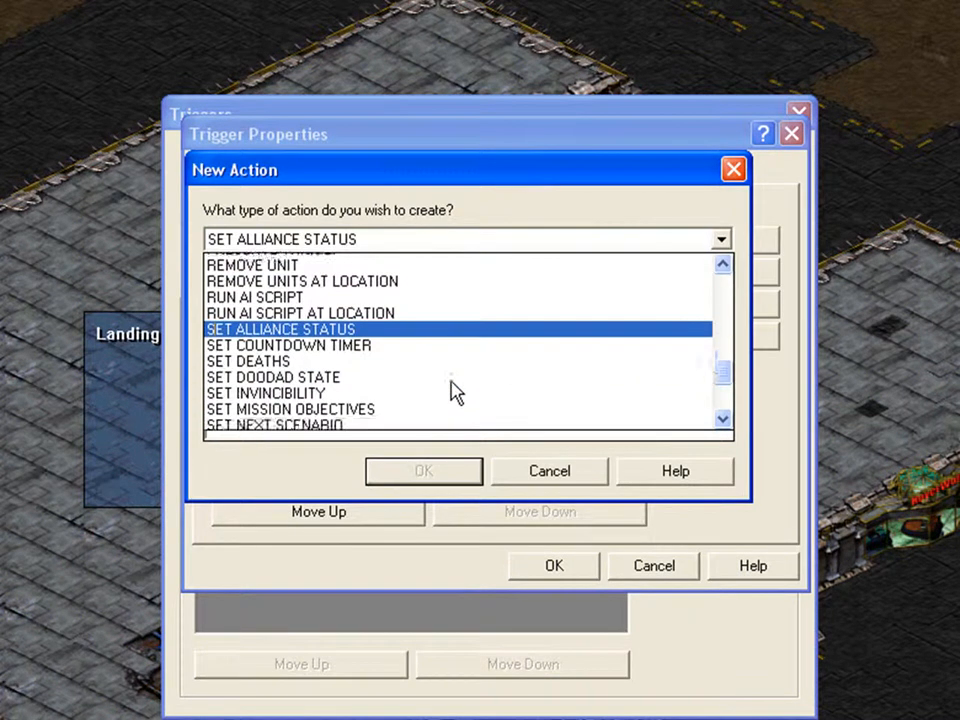
pyautogui.click(388, 327)
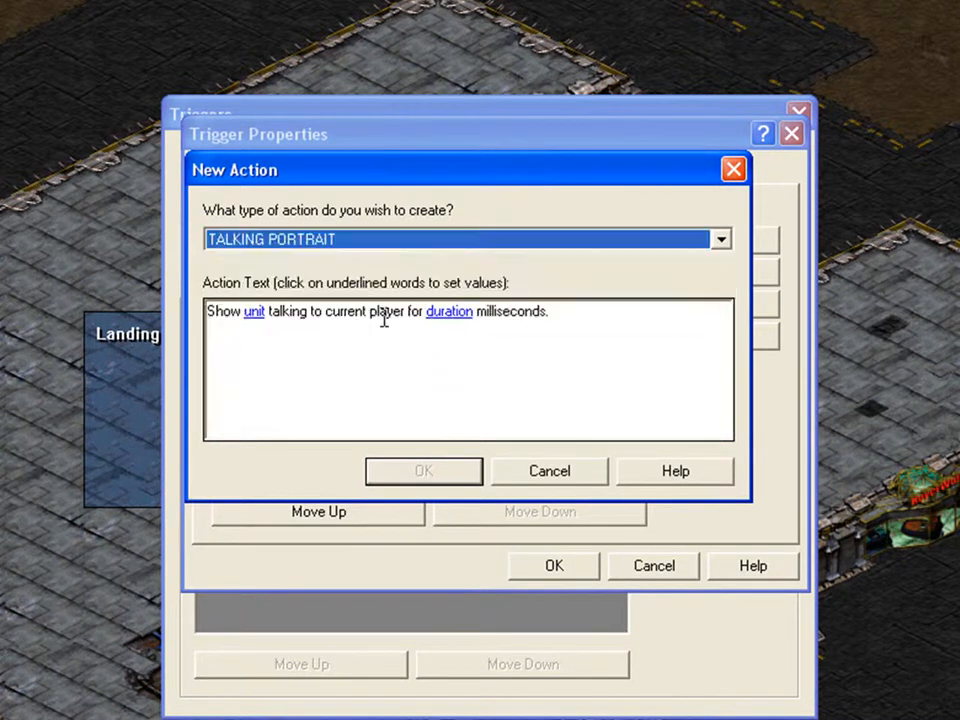
# Set the unit shown in the Talking Portrait action to Terran Marine
pyautogui.click(254, 313)
pyautogui.doubleClick(262, 272)
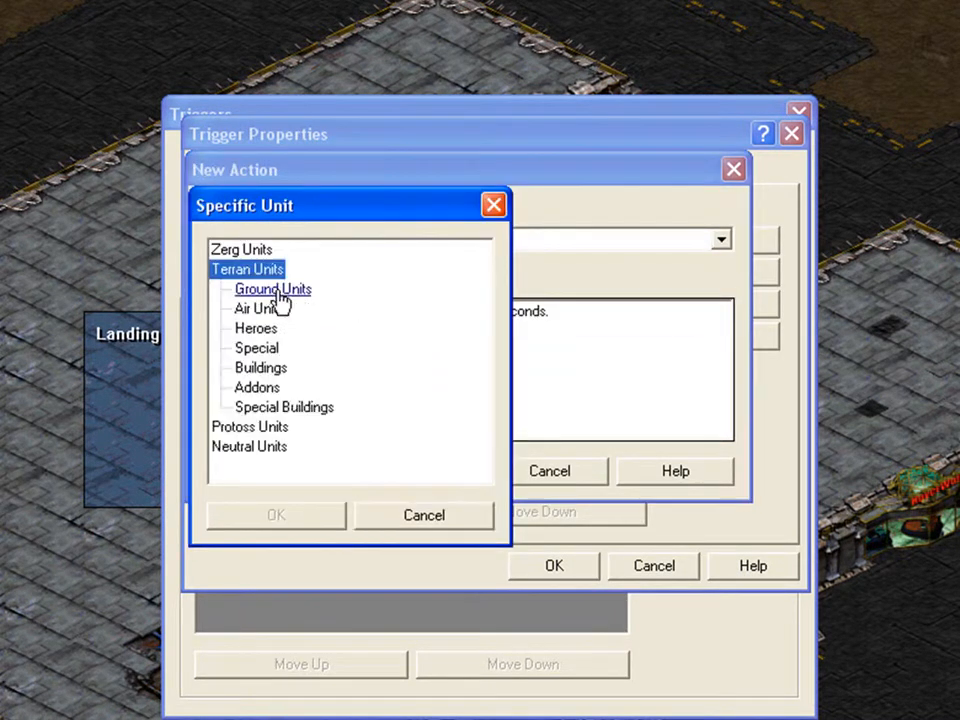
pyautogui.doubleClick(264, 290)
pyautogui.click(300, 309)
pyautogui.click(276, 515)
# Set the talking portrait's duration to 600 milliseconds and accept the action
pyautogui.click(509, 312)
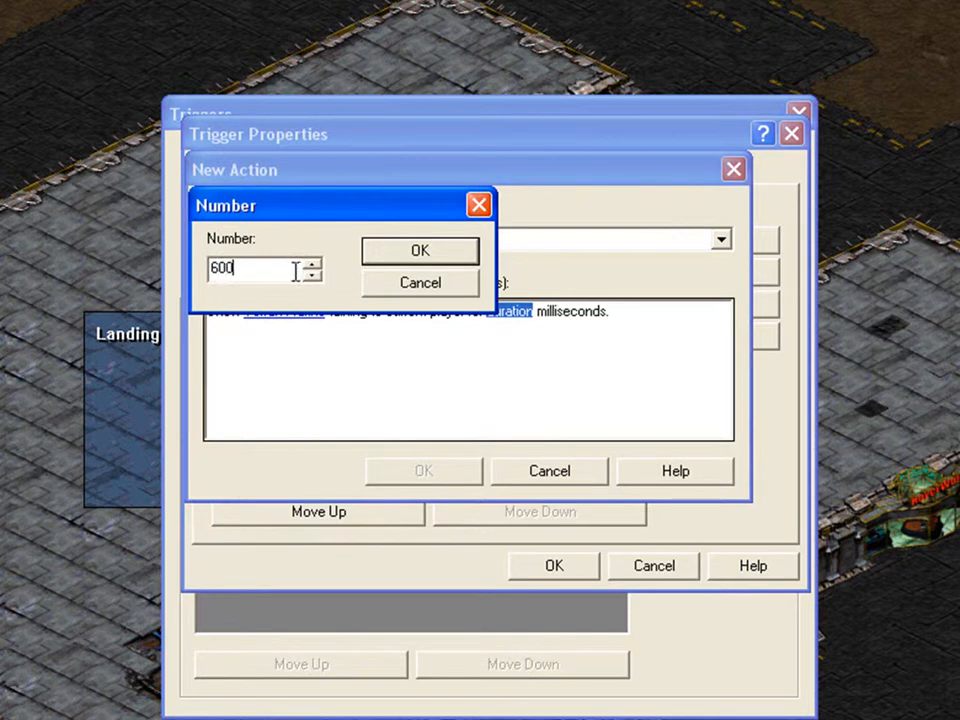
pyautogui.press('Return')
pyautogui.click(424, 472)
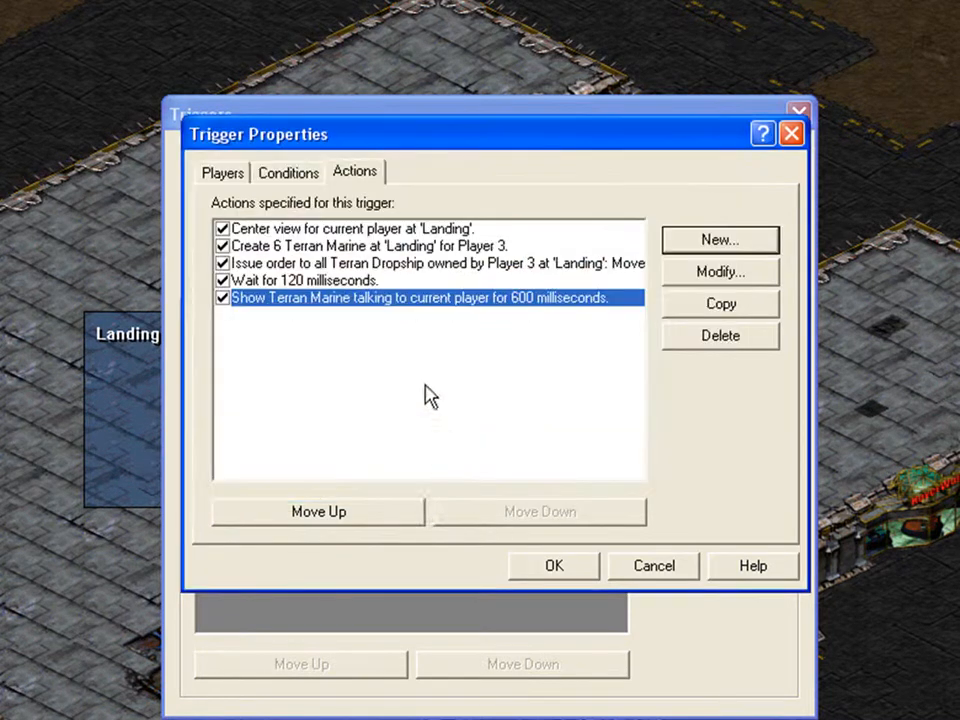
# Add a Display Text Message action to the trigger after the talking portrait
pyautogui.click(683, 246)
pyautogui.click(394, 241)
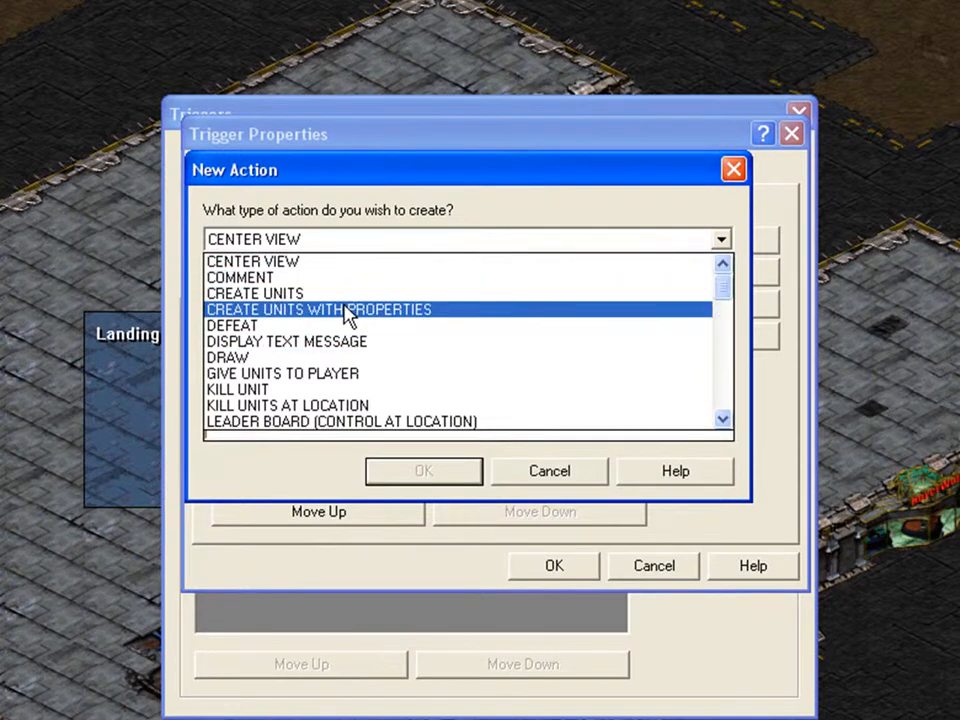
pyautogui.press('t')
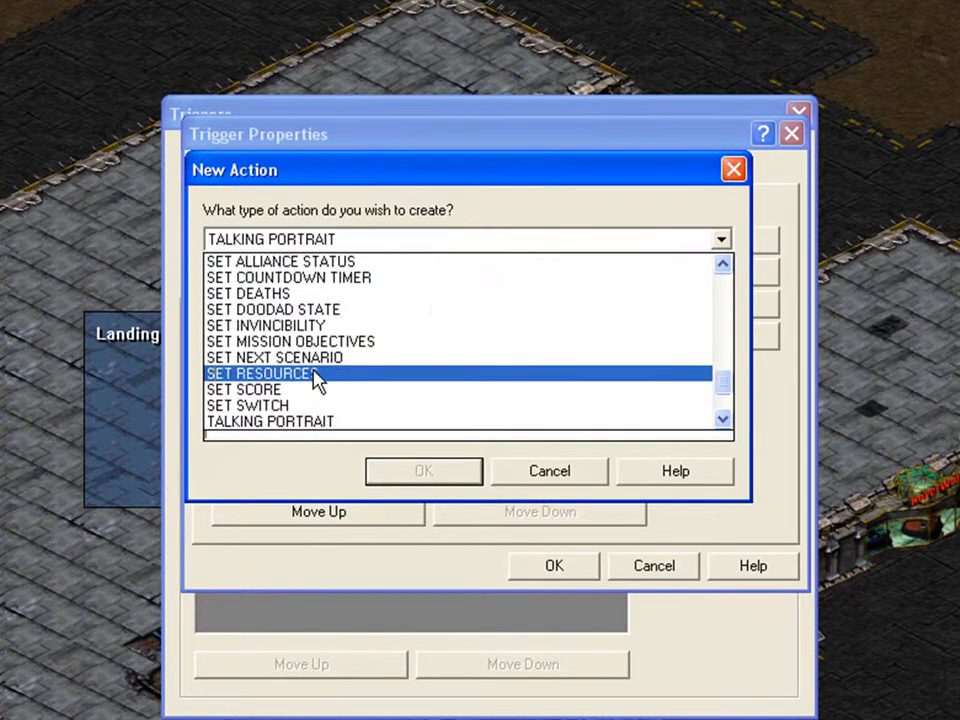
pyautogui.scroll(2, 313, 405)
pyautogui.scroll(6, 313, 413)
pyautogui.press('d')
pyautogui.click(310, 276)
# Set the displayed message to "Get to point Bravo GO GO GO" and accept the action
pyautogui.click(219, 328)
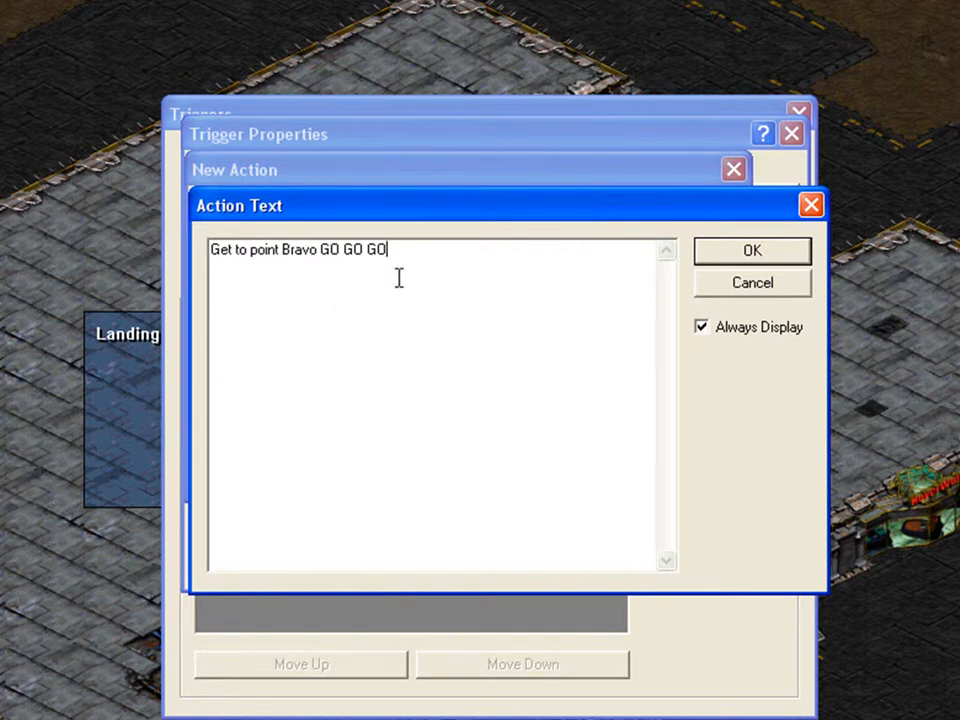
pyautogui.click(740, 258)
pyautogui.click(428, 474)
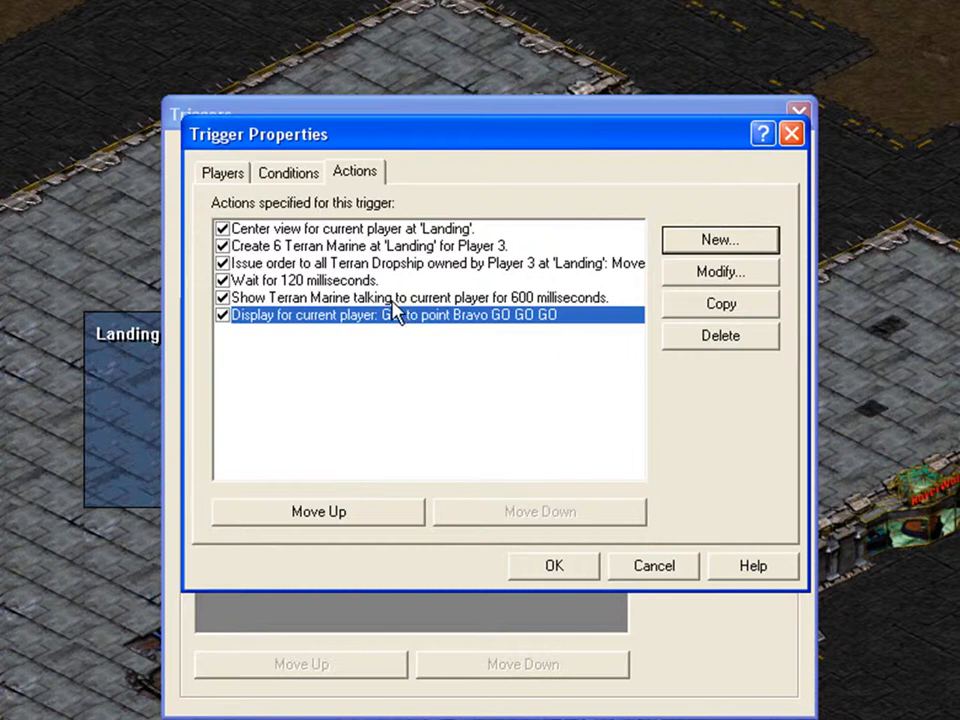
# Add an Order action to the trigger and set its unit to Terran Marine
pyautogui.click(720, 240)
pyautogui.click(720, 239)
pyautogui.press('o')
pyautogui.click(330, 421)
pyautogui.click(318, 312)
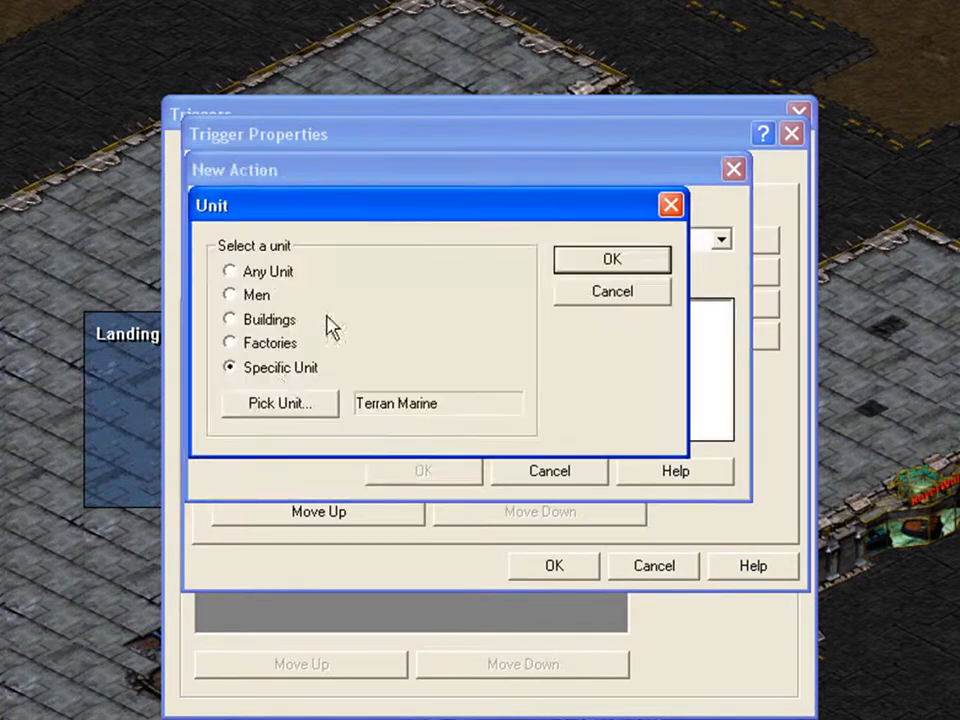
pyautogui.click(289, 402)
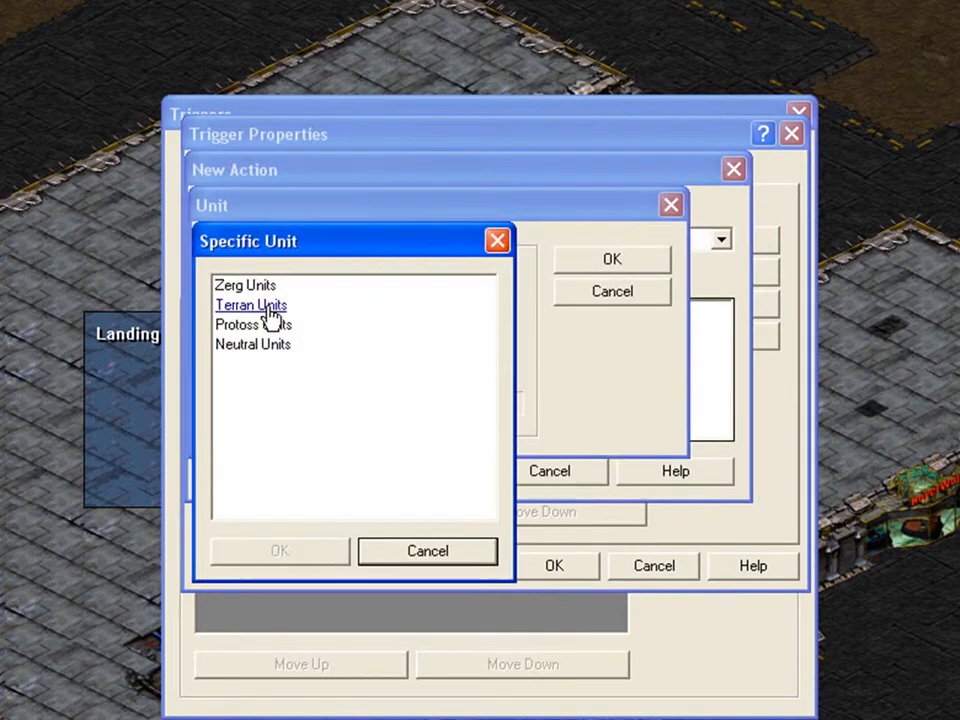
pyautogui.click(428, 552)
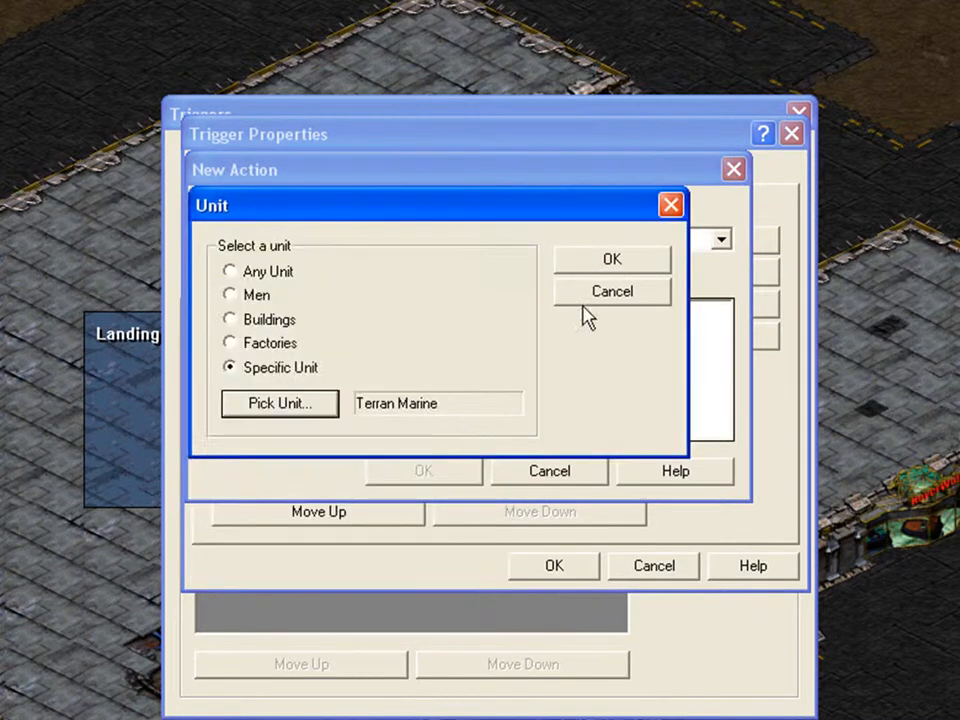
pyautogui.click(598, 262)
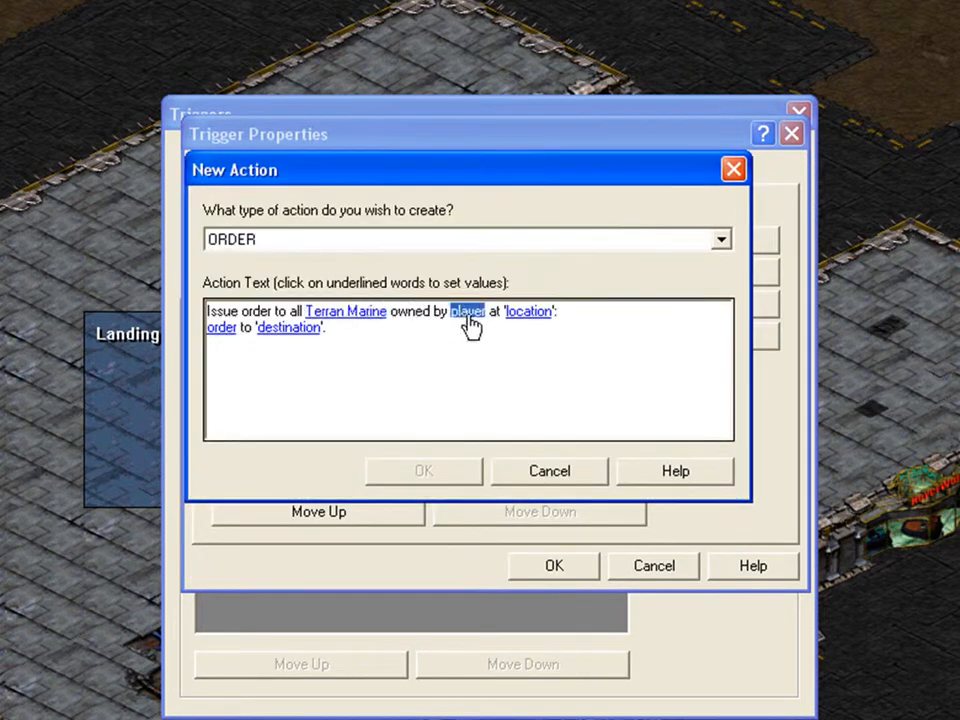
# Set the Order action's owning player to Player 3 and its starting location to Landing
pyautogui.click(455, 317)
pyautogui.click(426, 270)
pyautogui.click(400, 320)
pyautogui.click(598, 251)
pyautogui.click(532, 318)
pyautogui.click(480, 267)
pyautogui.click(420, 337)
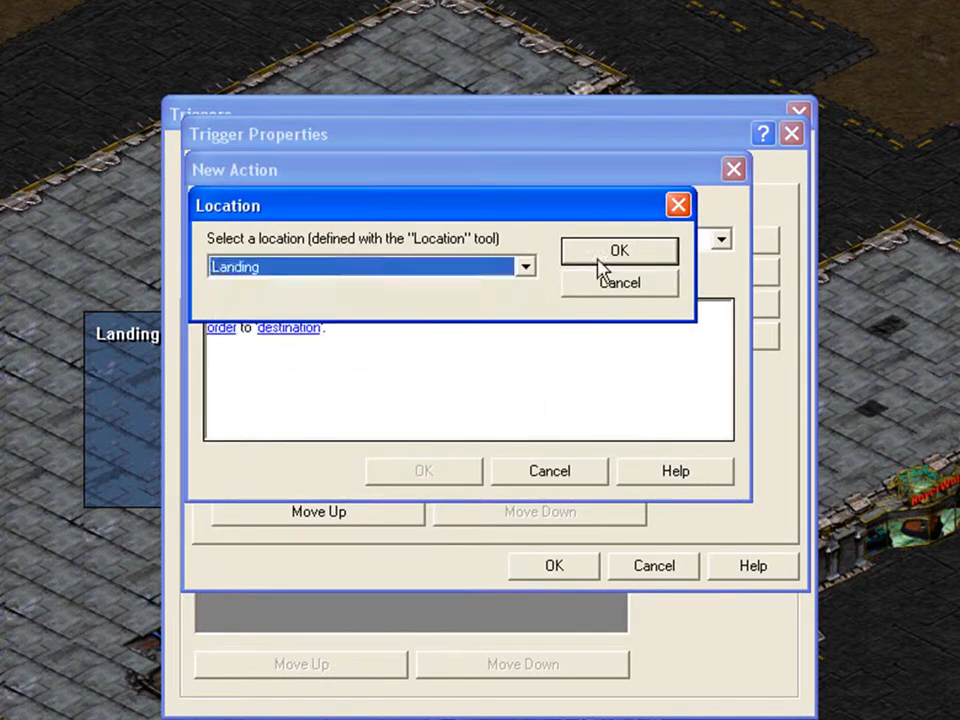
pyautogui.click(588, 258)
# Set the marines' order to Move with Bravo as the destination, then accept the action and the trigger
pyautogui.click(221, 327)
pyautogui.click(378, 257)
pyautogui.click(289, 328)
pyautogui.click(350, 267)
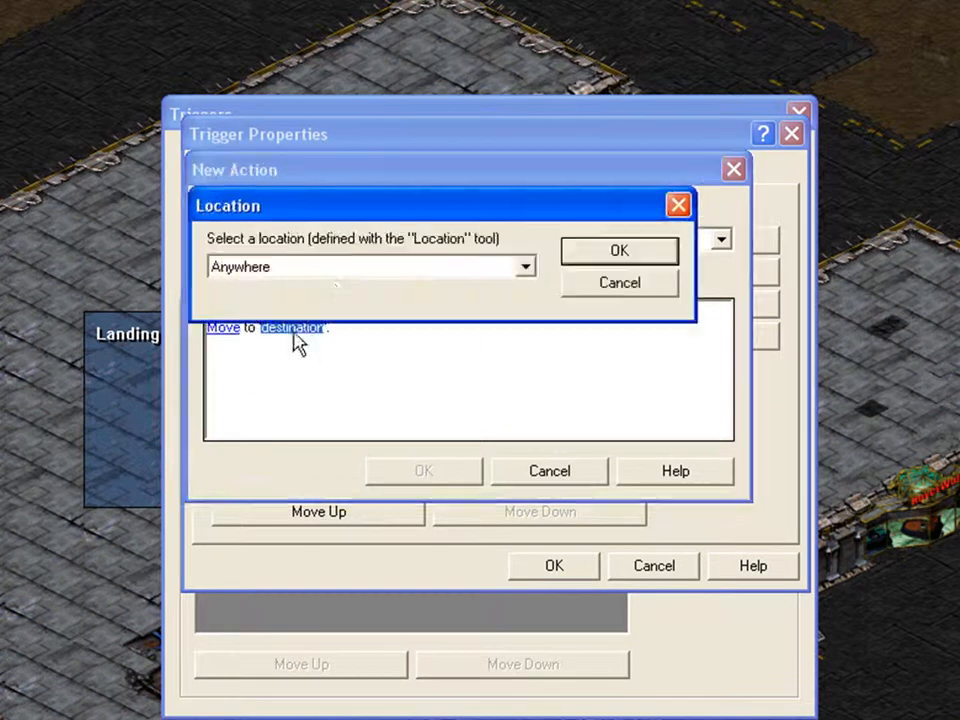
pyautogui.click(294, 303)
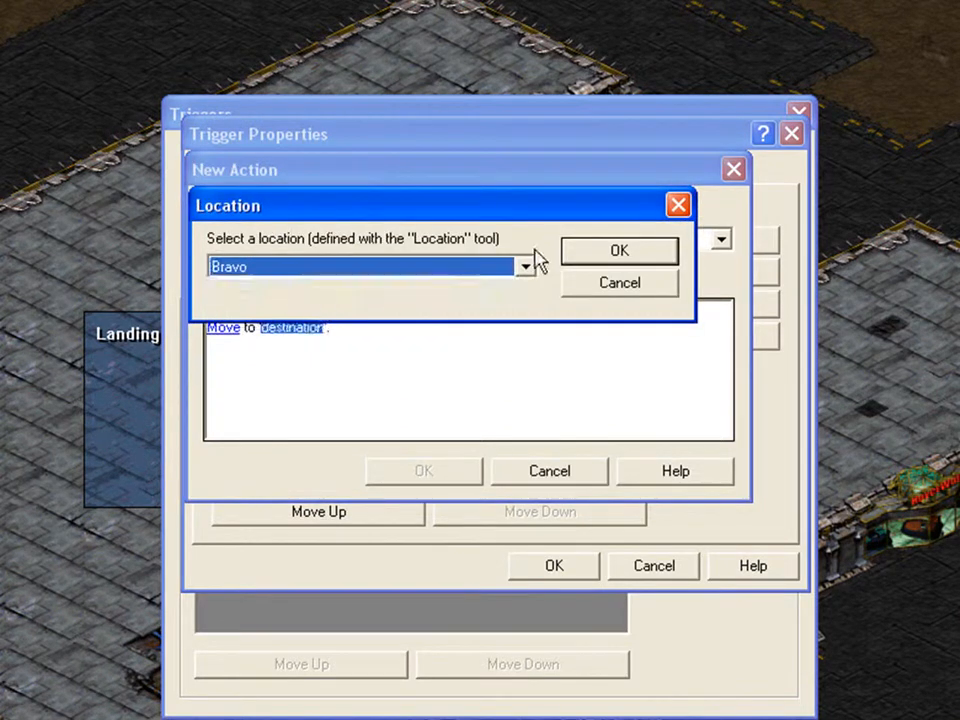
pyautogui.click(590, 262)
pyautogui.click(445, 477)
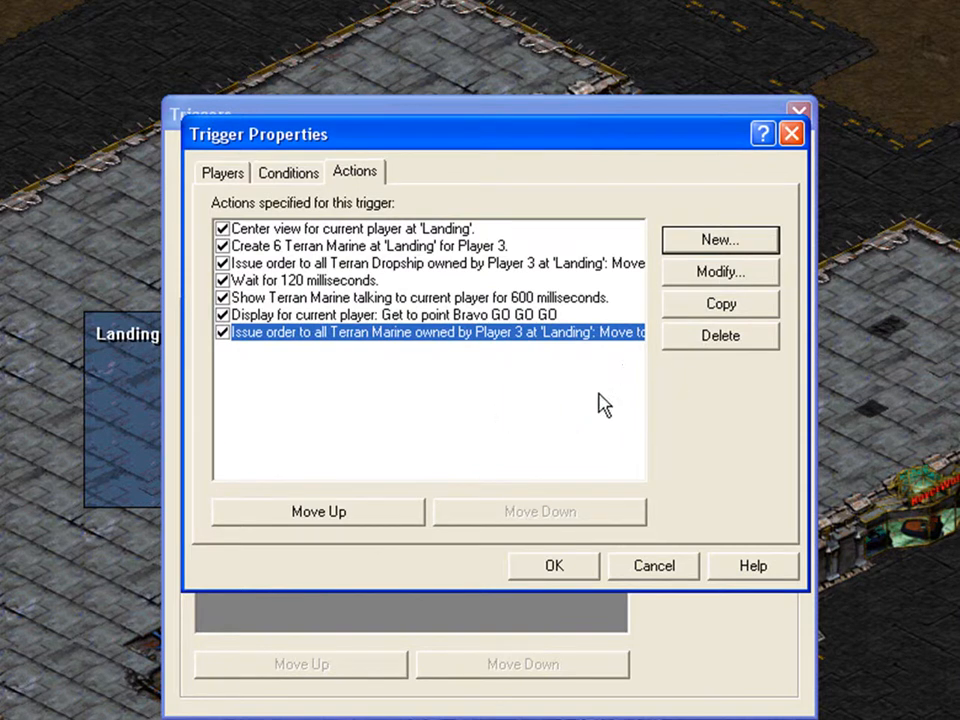
pyautogui.click(556, 563)
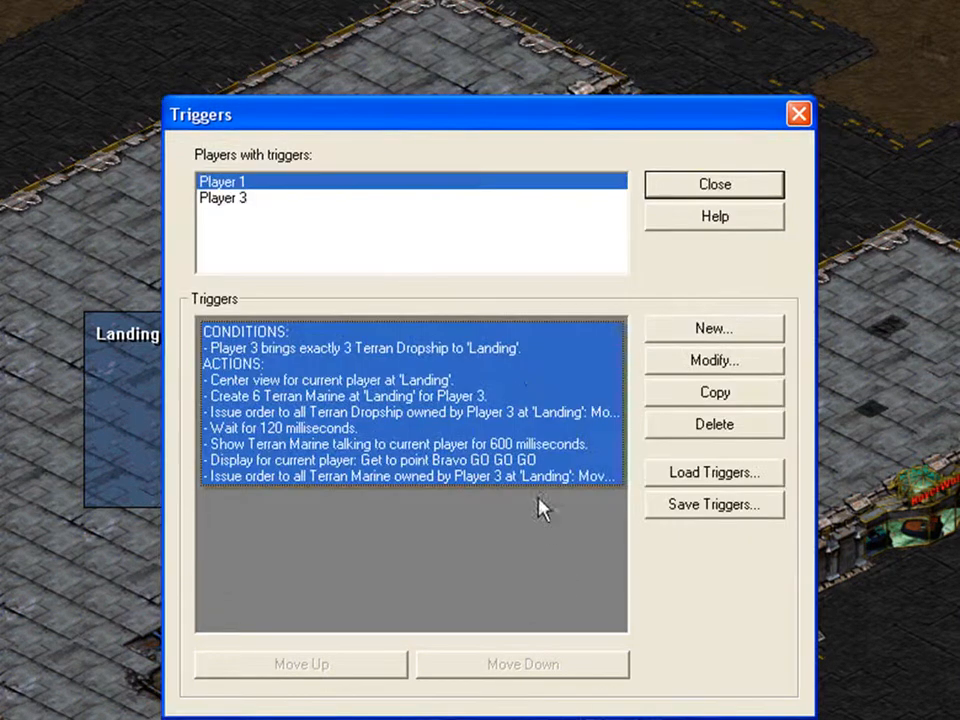
# Create a new trigger that executes for Player 1 and give it a Bring condition
pyautogui.click(710, 330)
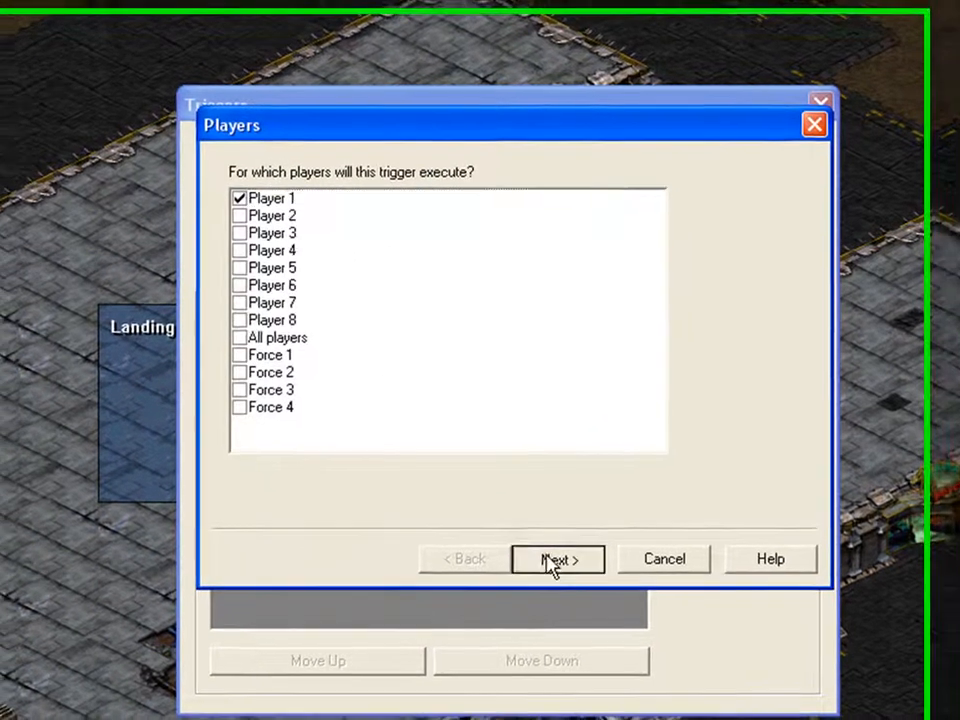
pyautogui.click(538, 563)
pyautogui.click(704, 215)
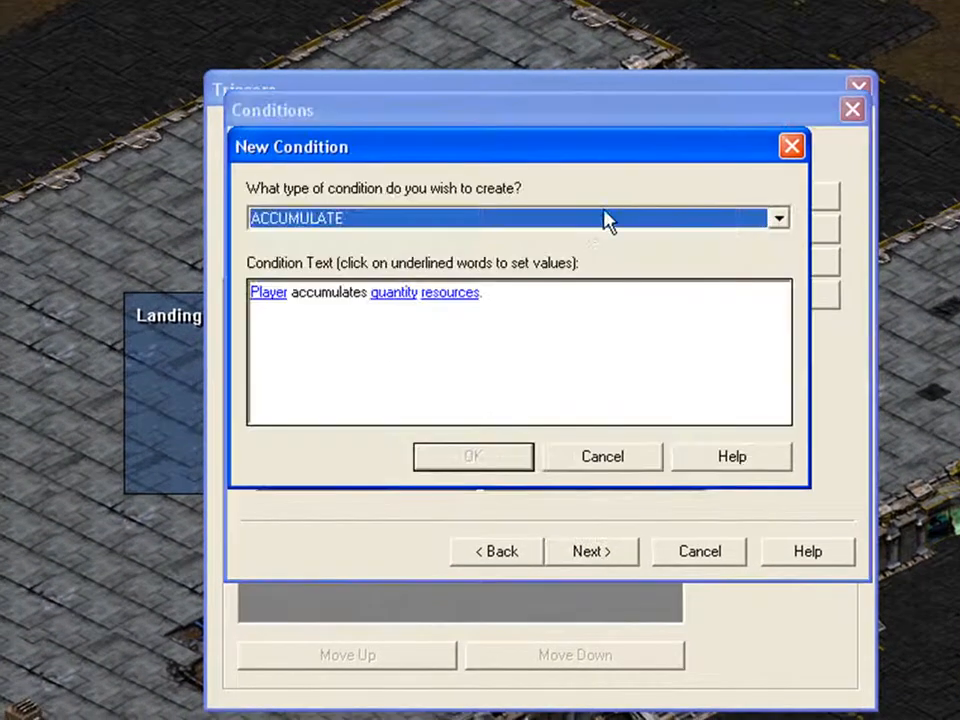
pyautogui.click(585, 234)
pyautogui.click(465, 275)
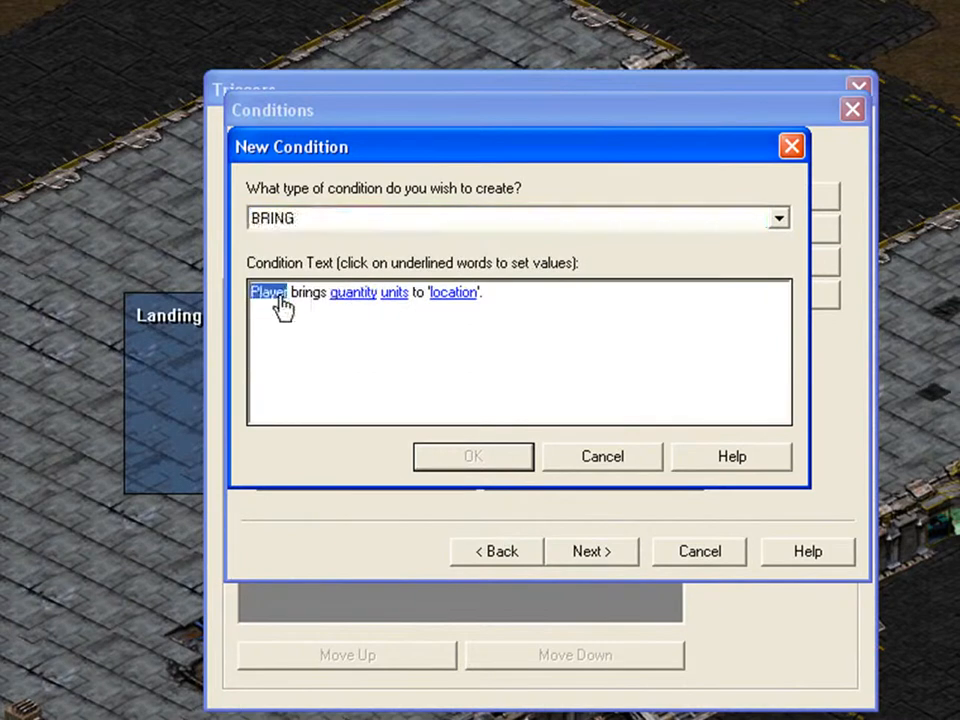
# Set the Bring condition to Player 3 bringing exactly 6 Terran Marine units
pyautogui.click(277, 296)
pyautogui.click(317, 305)
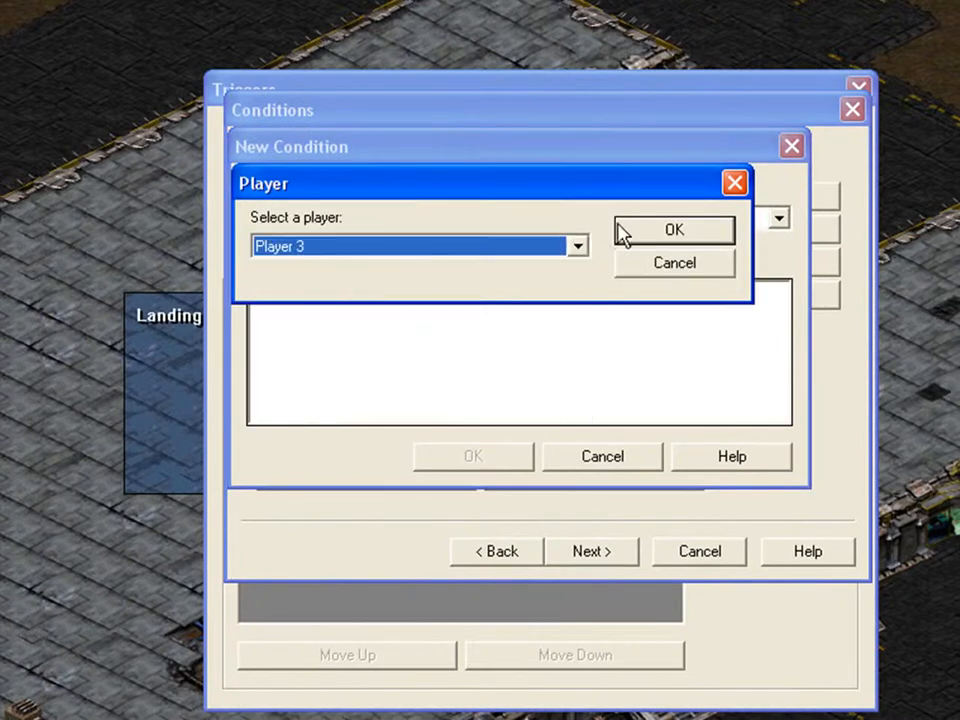
pyautogui.click(648, 228)
pyautogui.click(360, 294)
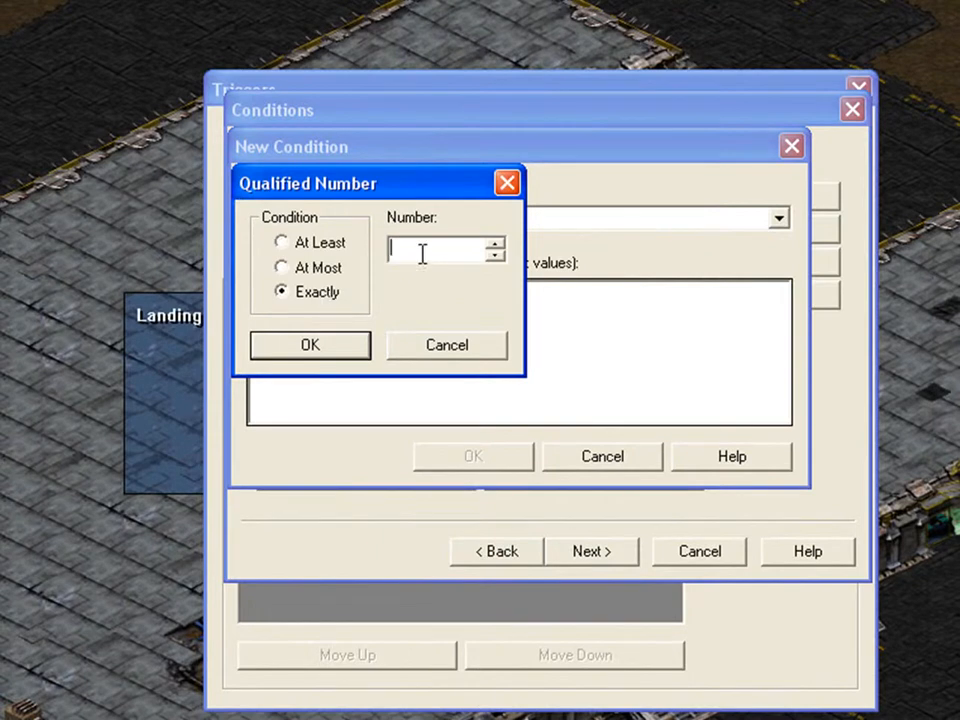
pyautogui.click(322, 344)
pyautogui.click(412, 321)
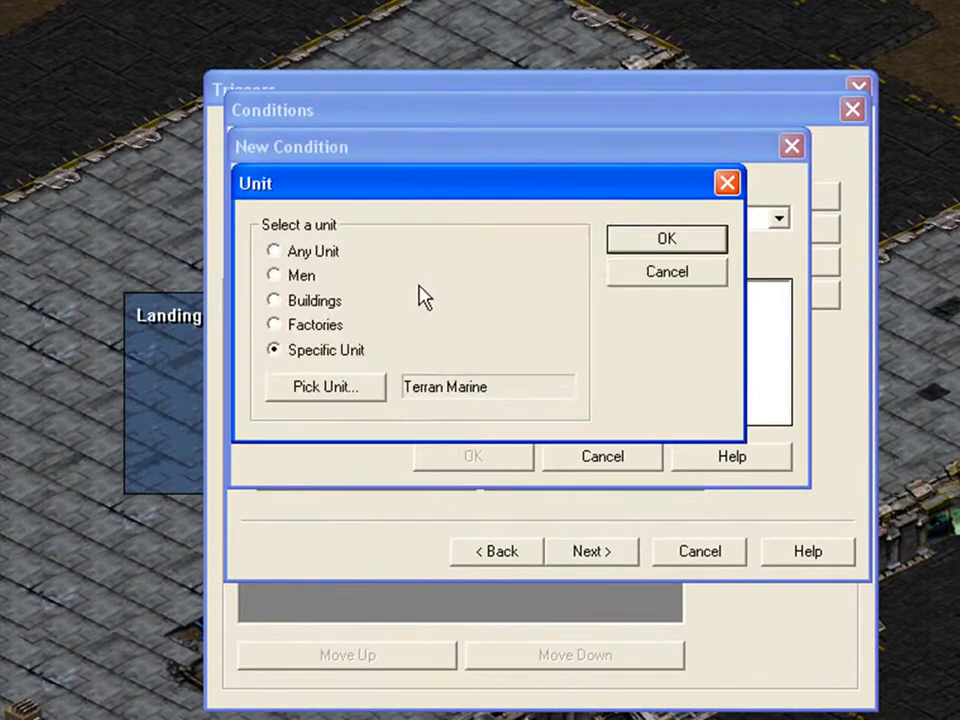
pyautogui.click(666, 238)
# Set the Bring condition's location to Bravo and accept the condition
pyautogui.click(516, 296)
pyautogui.click(480, 248)
pyautogui.click(392, 286)
pyautogui.click(674, 230)
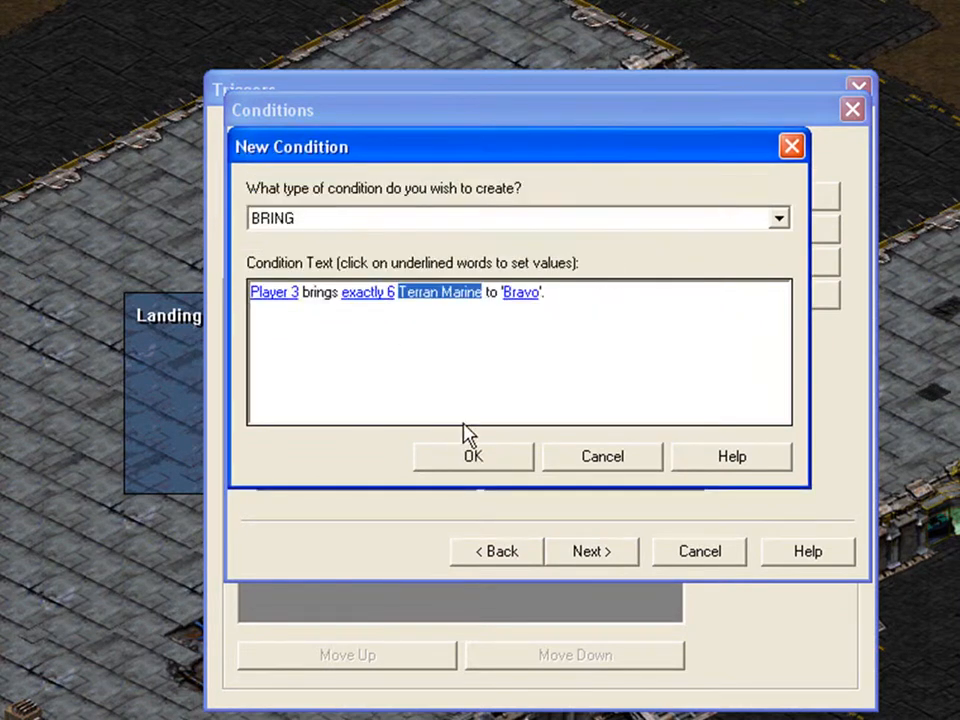
pyautogui.click(473, 456)
# Add a Give Units to Player action covering all units of type Terran Marine
pyautogui.click(612, 555)
pyautogui.click(776, 196)
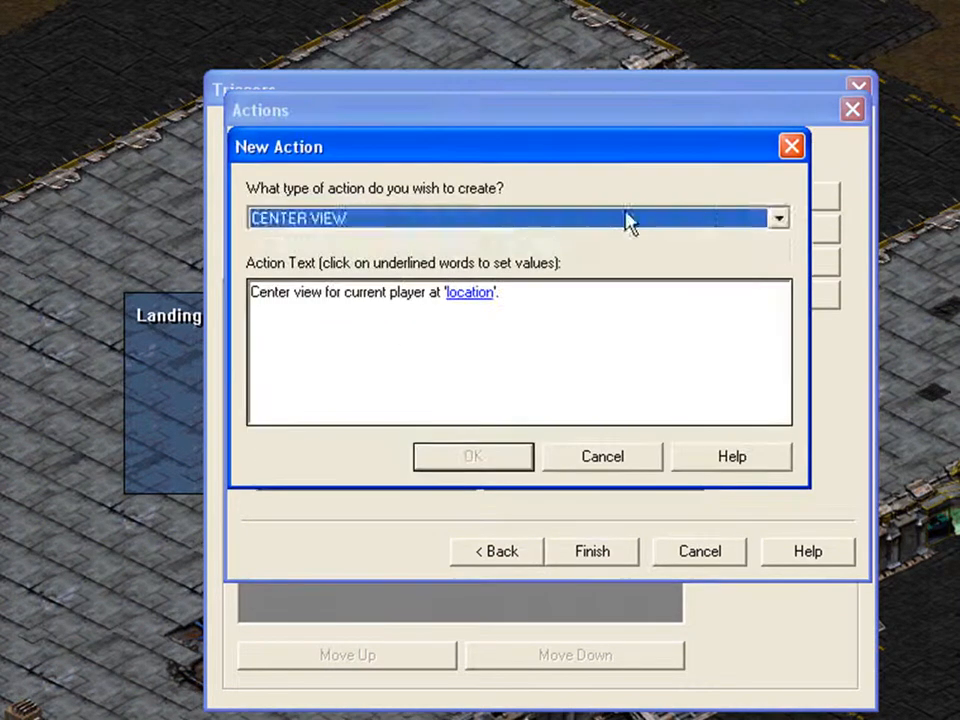
pyautogui.click(607, 218)
pyautogui.press('g')
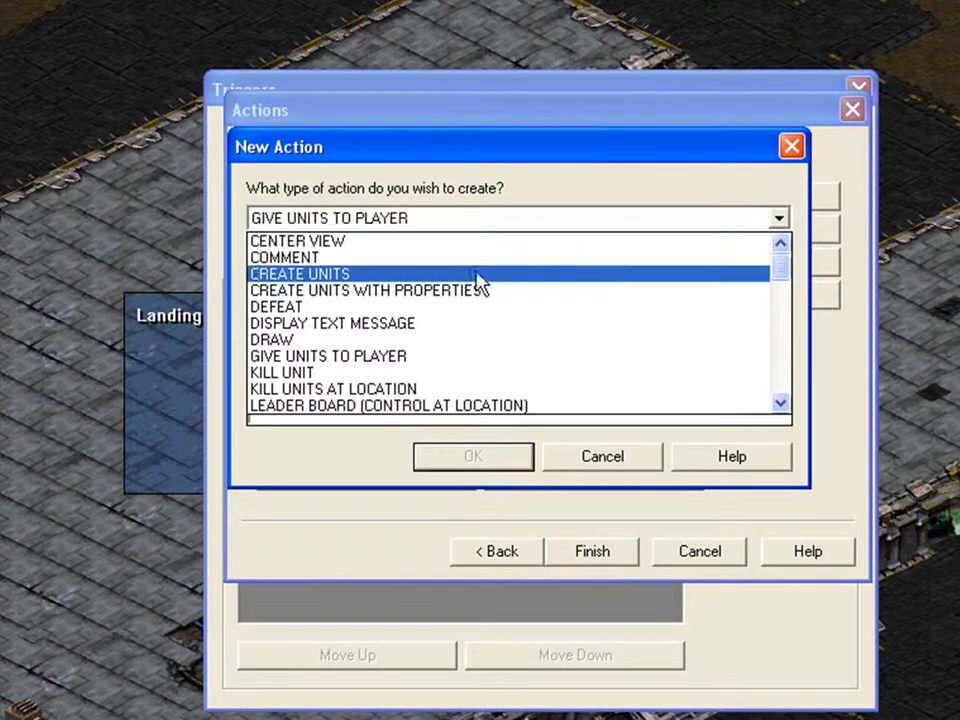
pyautogui.click(410, 357)
pyautogui.click(306, 293)
pyautogui.click(453, 241)
pyautogui.click(311, 296)
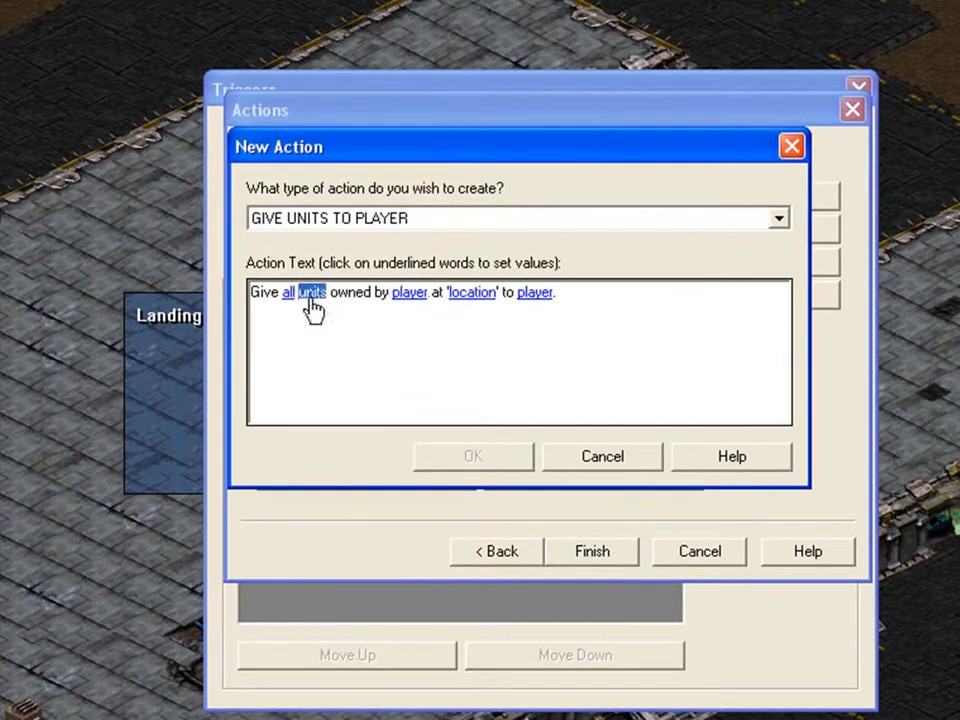
pyautogui.click(645, 239)
# Set the Give Units action's owner to Player 1, its location to Bravo and its recipient to Player 1
pyautogui.click(467, 295)
pyautogui.click(634, 236)
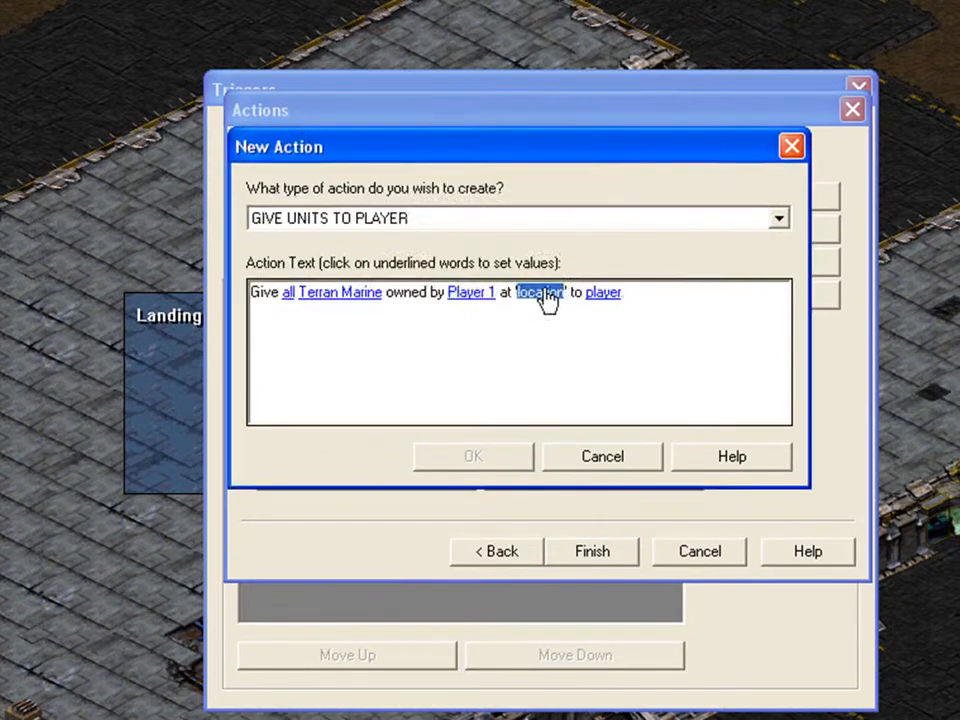
pyautogui.click(540, 292)
pyautogui.click(514, 248)
pyautogui.click(475, 287)
pyautogui.click(682, 238)
pyautogui.click(595, 292)
pyautogui.press('Return')
# Change the current owner of the given marines to Player 3, then accept the action and finish the trigger
pyautogui.click(471, 292)
pyautogui.click(460, 246)
pyautogui.click(446, 302)
pyautogui.click(650, 230)
pyautogui.click(508, 462)
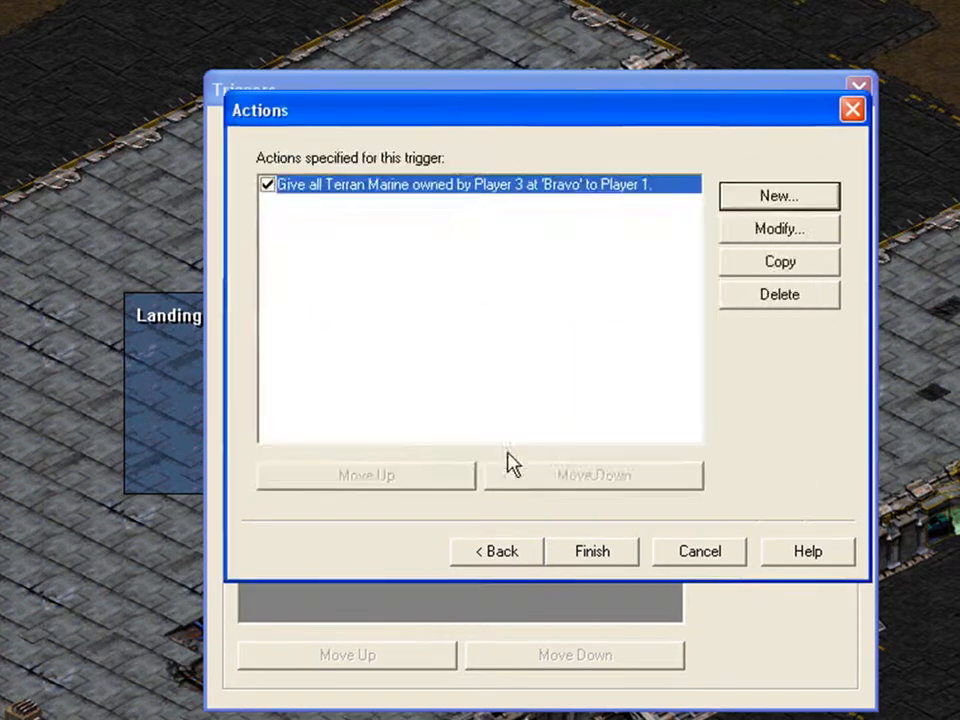
pyautogui.click(612, 552)
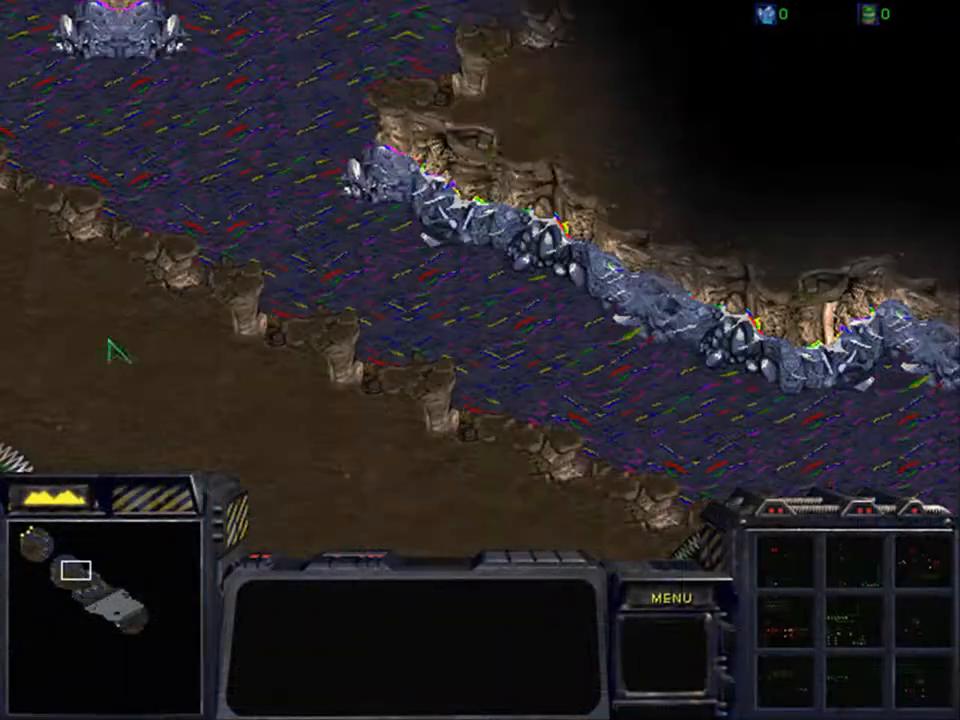
# Playtest the map in StarCraft, following the dropships' flight from their starting area along the minimap
pyautogui.click(30, 555)
pyautogui.moveTo(25, 548); pyautogui.dragTo(50, 555)
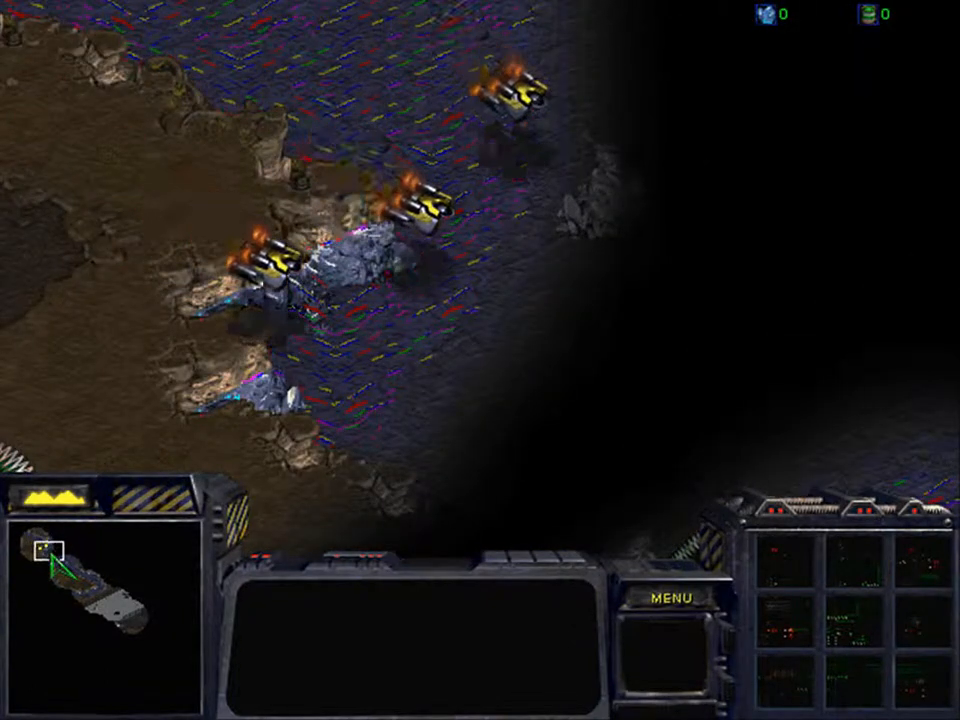
pyautogui.moveTo(49, 553); pyautogui.dragTo(59, 558)
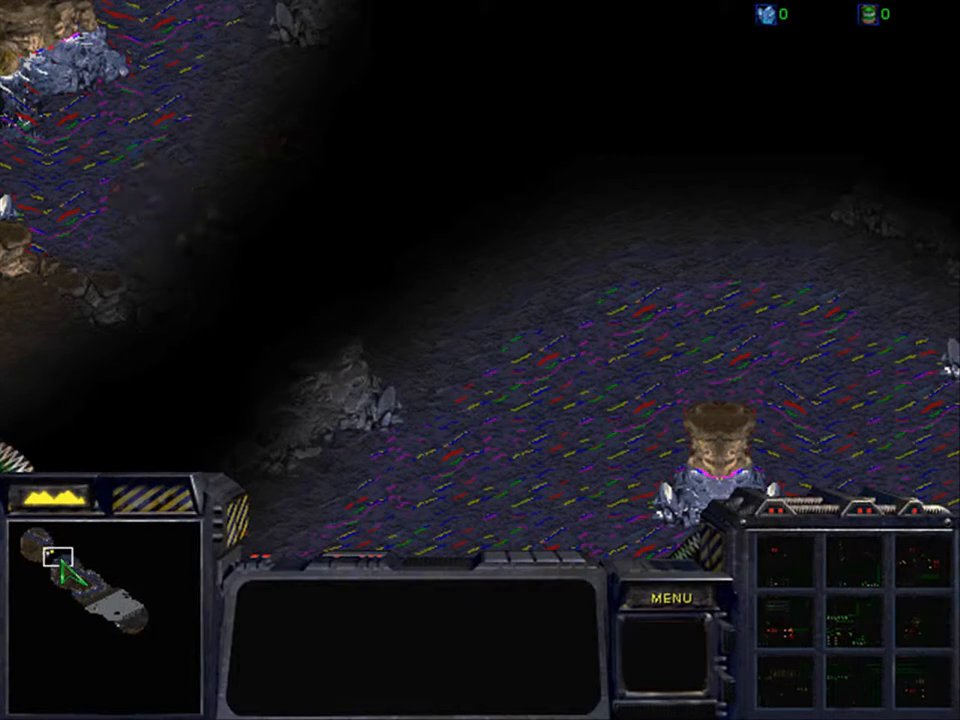
pyautogui.moveTo(64, 563); pyautogui.dragTo(68, 570)
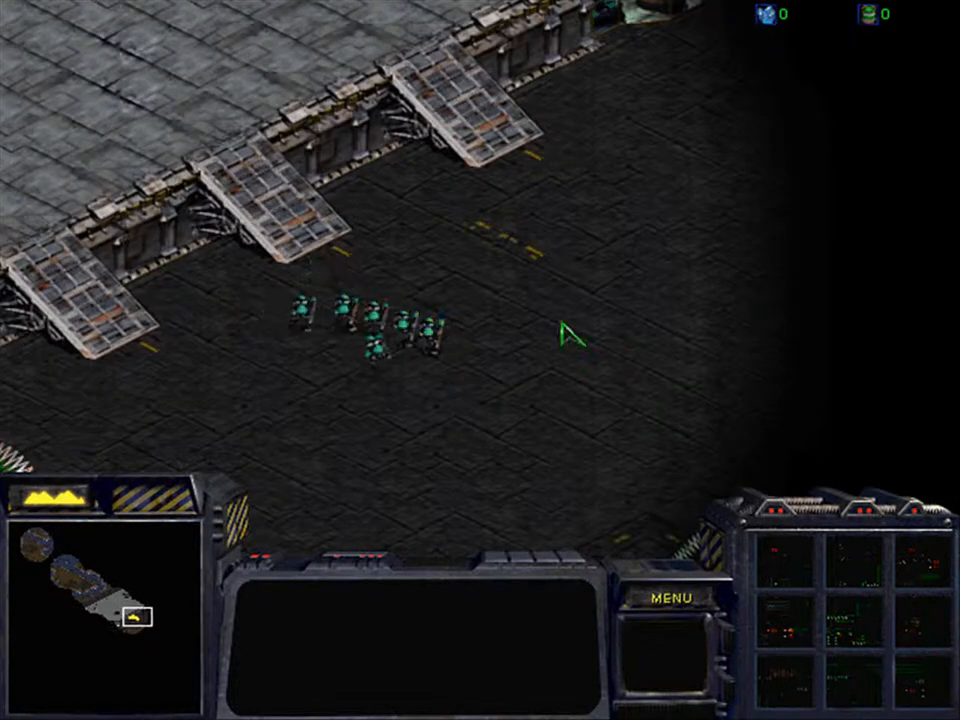
# Select all six marines at Bravo and order them to move across the dark floor beside the ramps
pyautogui.moveTo(285, 250); pyautogui.dragTo(510, 467)
pyautogui.rightClick(722, 124)
pyautogui.rightClick(187, 389)
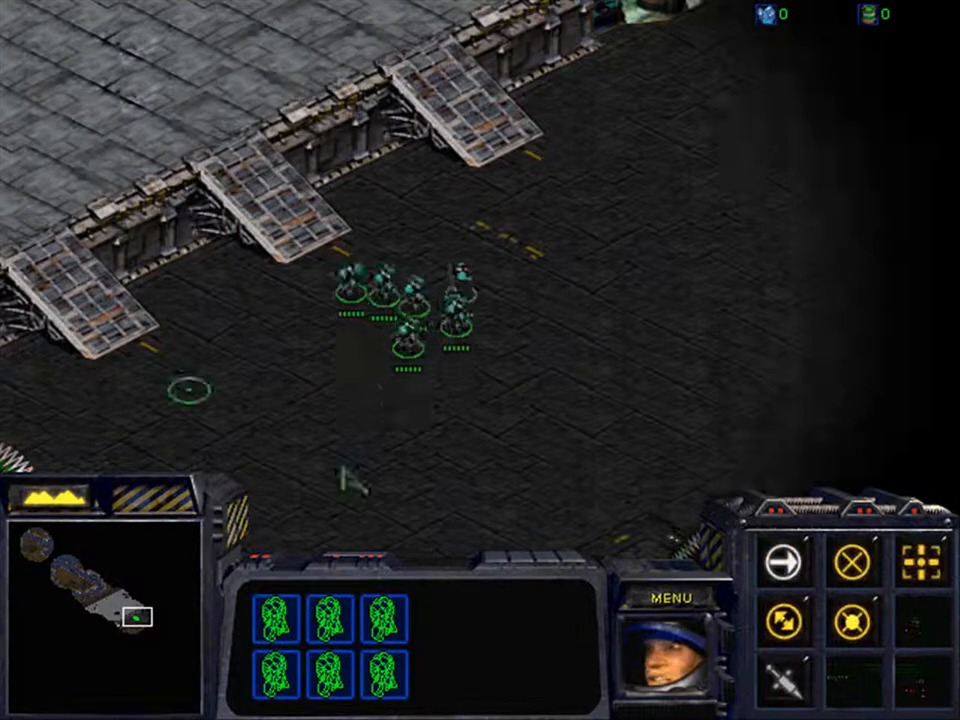